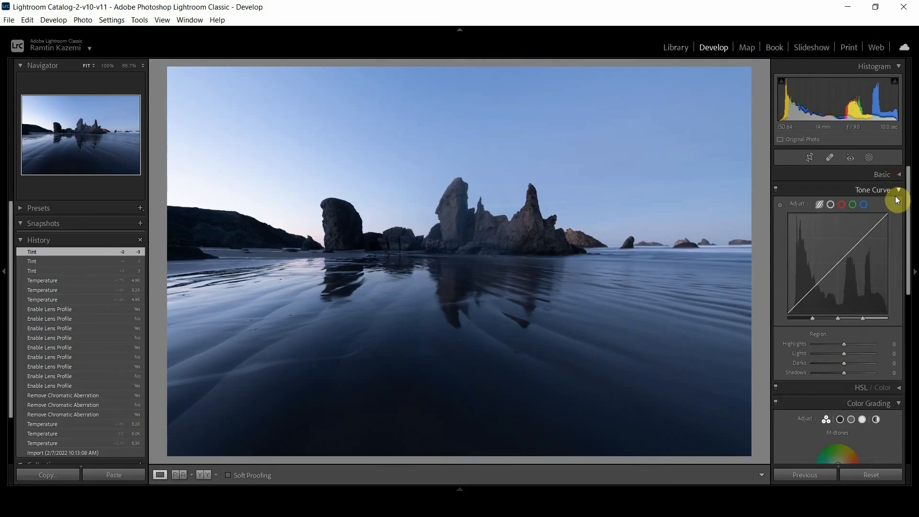
# Collapse the Tone Curve section and bring the Color Grading wheels into view.
pyautogui.click(896, 190)
pyautogui.click(895, 175)
pyautogui.click(894, 175)
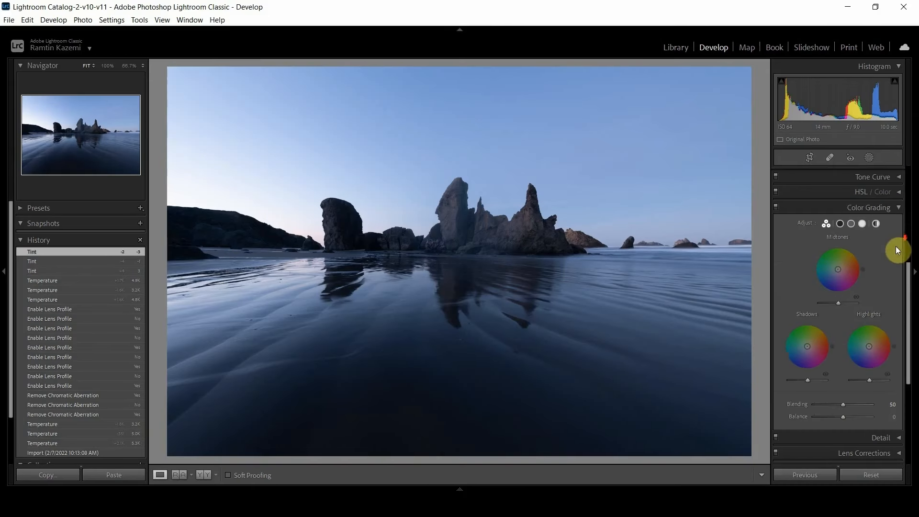
pyautogui.moveTo(909, 314)
pyautogui.mouseDown()
pyautogui.moveTo(908, 328)
pyautogui.moveTo(911, 308)
pyautogui.mouseUp()
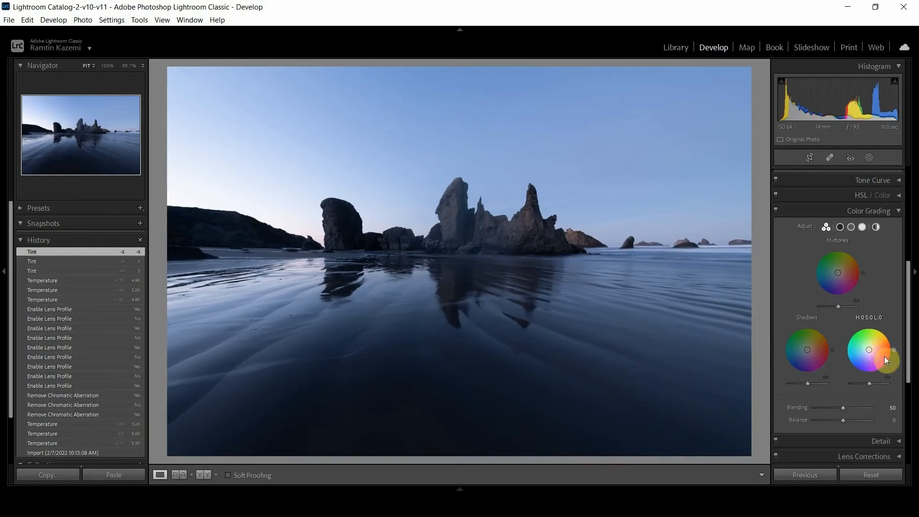
# Replace a trial blue highlight tint of hue 246 with an orange highlight tint of hue 41.
pyautogui.moveTo(870, 354)
pyautogui.mouseDown()
pyautogui.moveTo(881, 328)
pyautogui.moveTo(866, 356)
pyautogui.mouseUp()
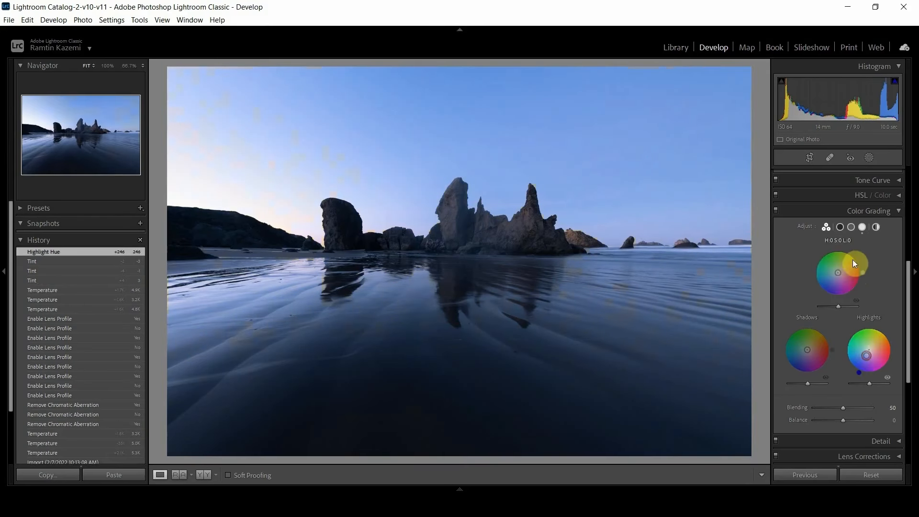
pyautogui.doubleClick(876, 354)
pyautogui.moveTo(868, 349)
pyautogui.mouseDown()
pyautogui.moveTo(860, 370)
pyautogui.moveTo(885, 344)
pyautogui.moveTo(878, 329)
pyautogui.moveTo(882, 337)
pyautogui.mouseUp()
# Test the Color Grading blending at 0 and settle on 83.
pyautogui.moveTo(843, 407)
pyautogui.mouseDown()
pyautogui.moveTo(828, 408)
pyautogui.moveTo(876, 410)
pyautogui.moveTo(840, 409)
pyautogui.mouseUp()
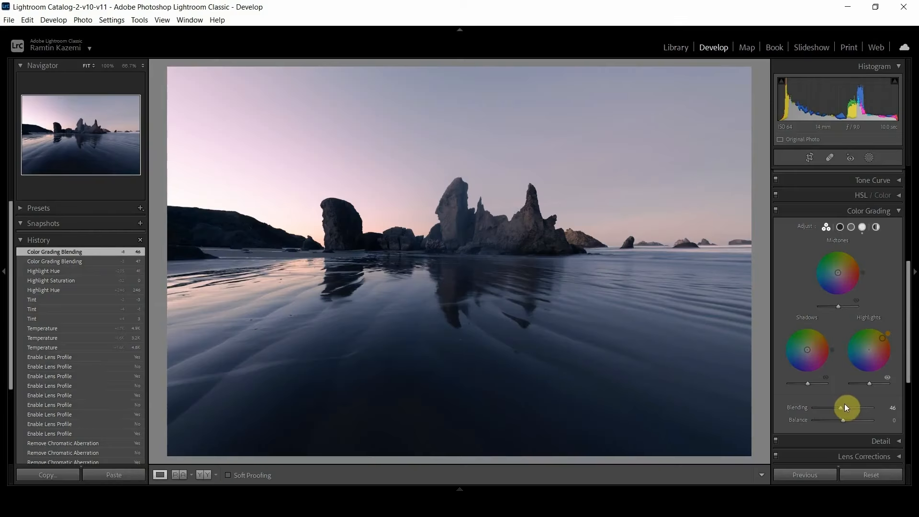
pyautogui.moveTo(845, 407); pyautogui.dragTo(797, 406)
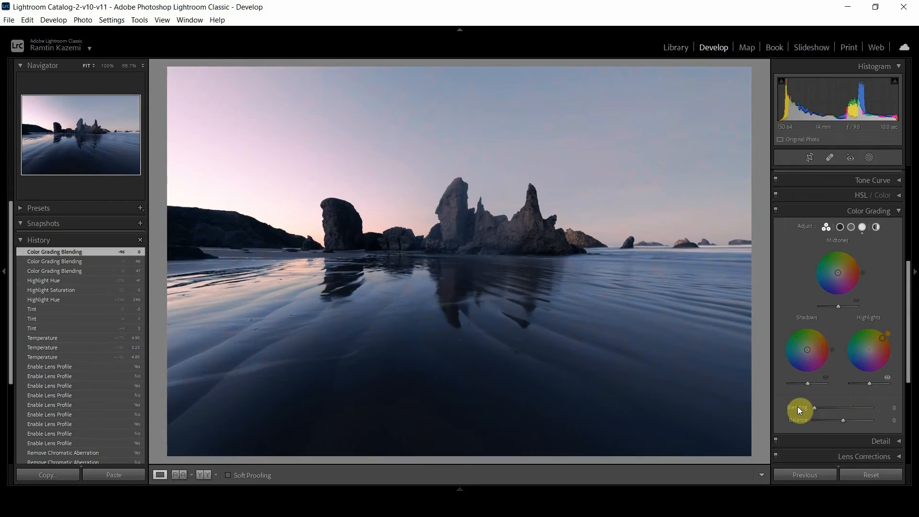
pyautogui.moveTo(815, 407); pyautogui.dragTo(860, 400)
# Shift the highlights hue to 54 and warm the white balance temperature to 12969.
pyautogui.moveTo(882, 339)
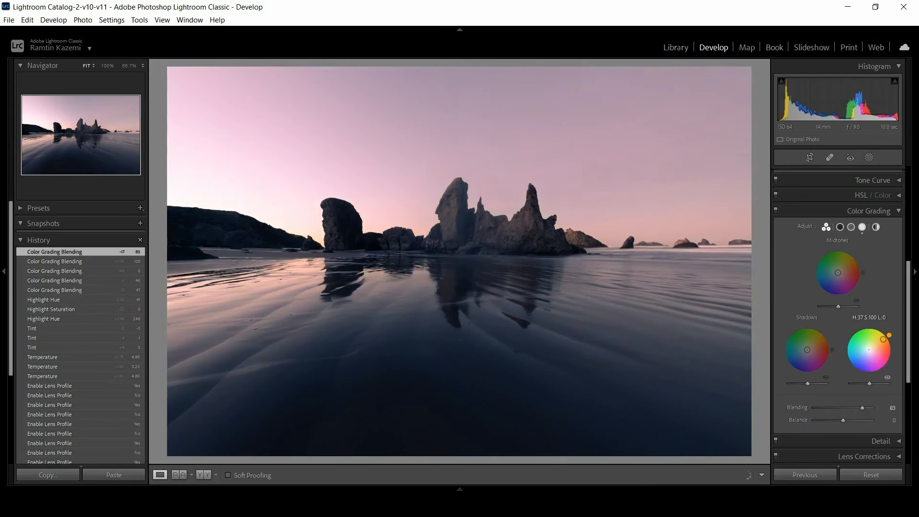
pyautogui.moveTo(883, 338); pyautogui.dragTo(917, 189)
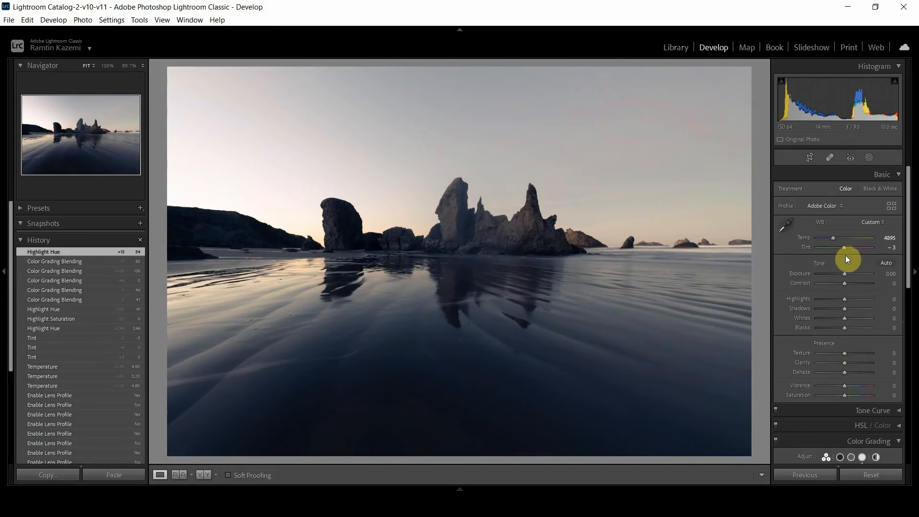
pyautogui.moveTo(834, 238); pyautogui.dragTo(864, 236)
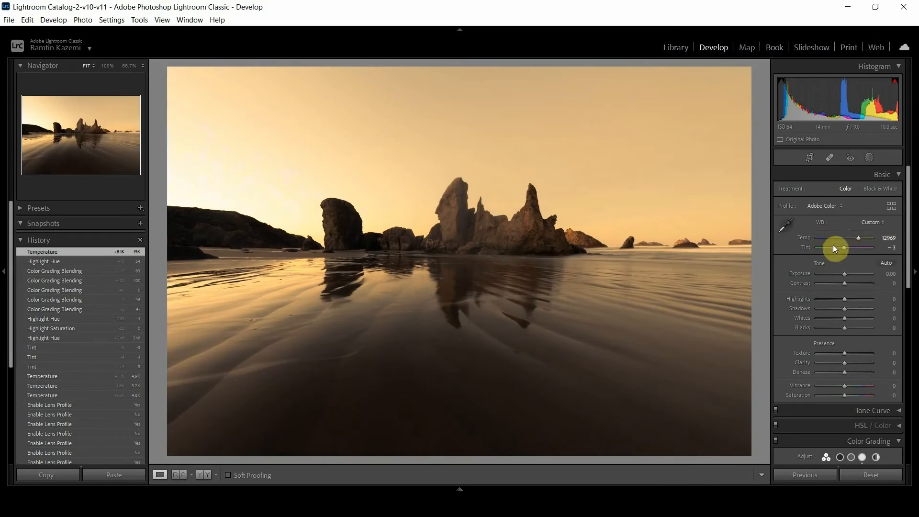
# Adjust Color Grading to a highlights hue of 50, a shadows hue of 200 and a blending of 51.
pyautogui.moveTo(909, 254); pyautogui.dragTo(914, 359)
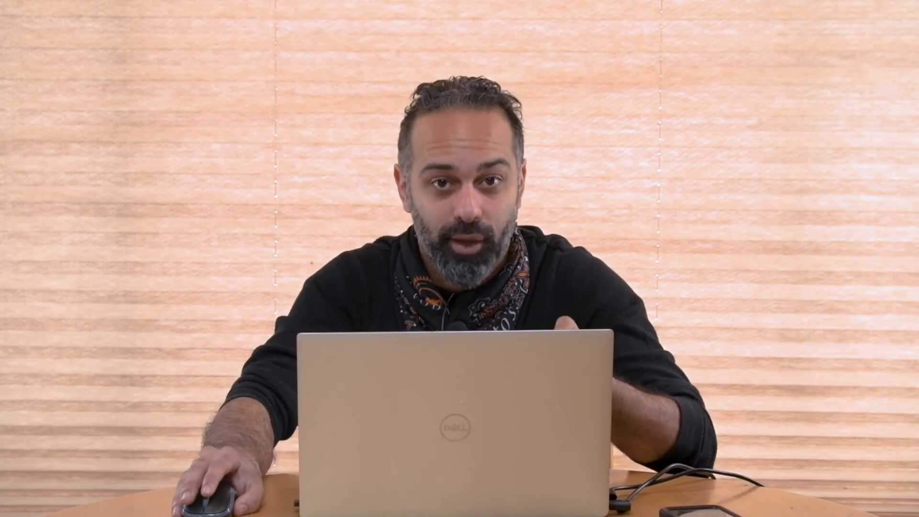
pyautogui.moveTo(881, 312); pyautogui.dragTo(909, 318)
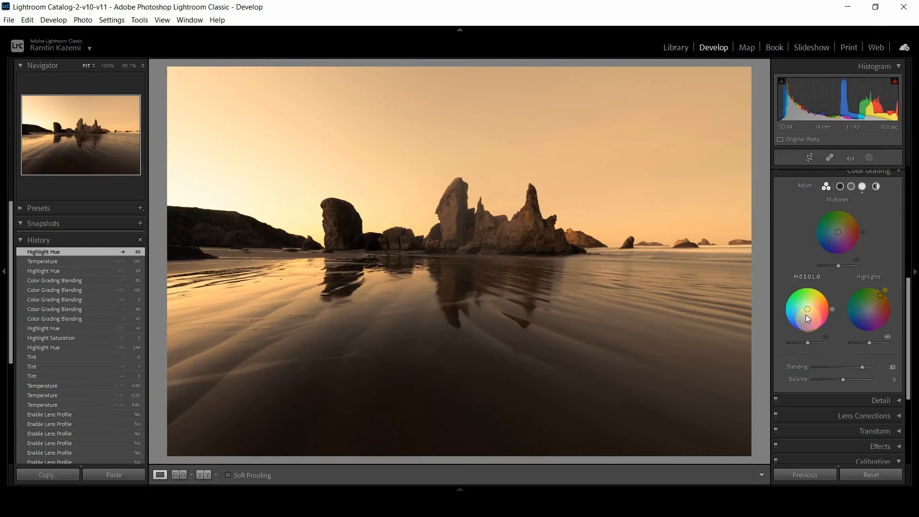
pyautogui.moveTo(805, 312)
pyautogui.mouseDown()
pyautogui.moveTo(793, 319)
pyautogui.moveTo(813, 306)
pyautogui.moveTo(803, 310)
pyautogui.mouseUp()
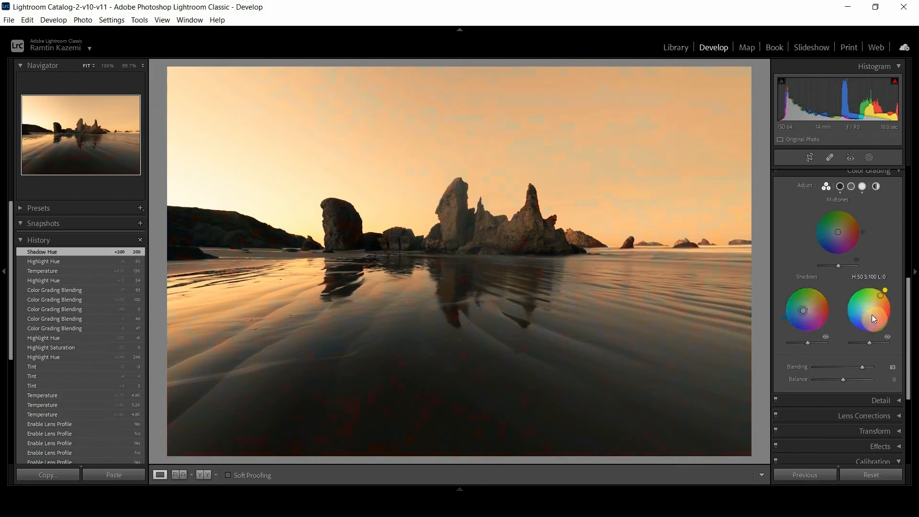
pyautogui.moveTo(863, 366); pyautogui.dragTo(843, 368)
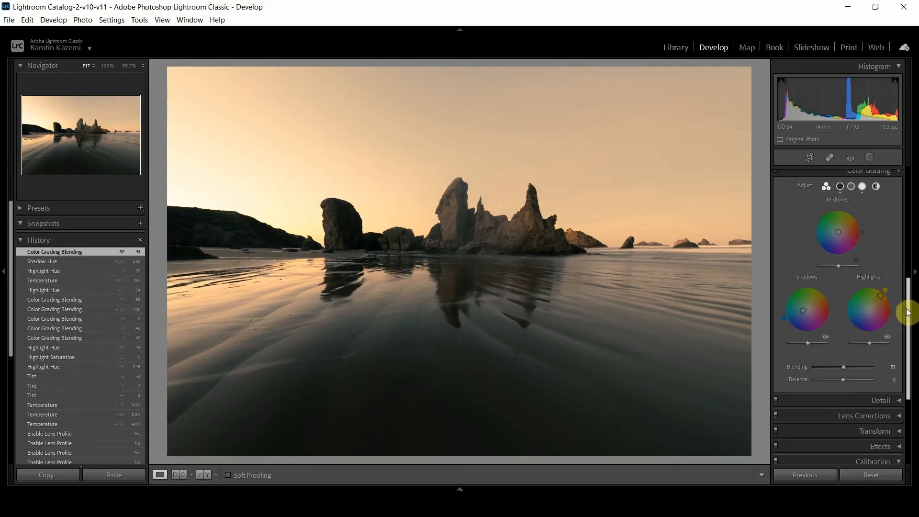
# Try the vibrance at +100, inspect the sky up close, and reset the vibrance.
pyautogui.moveTo(908, 311); pyautogui.dragTo(906, 188)
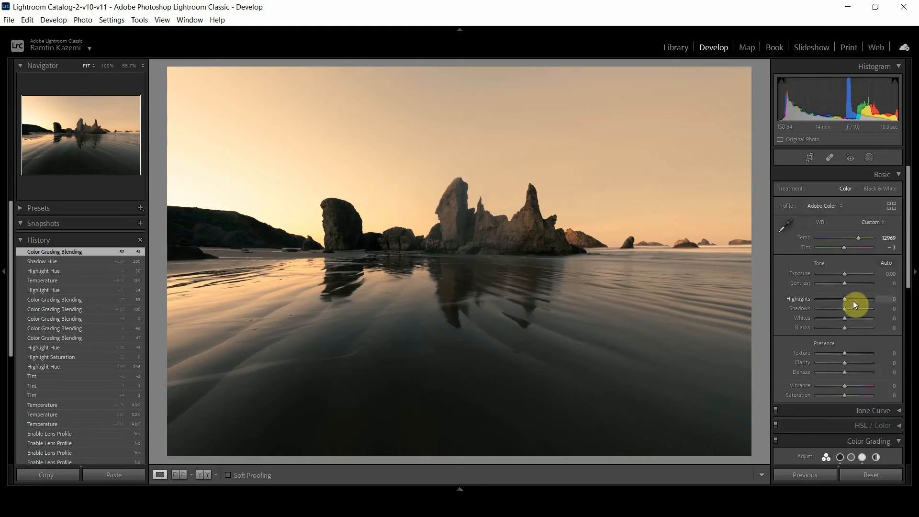
pyautogui.moveTo(848, 385); pyautogui.dragTo(877, 380)
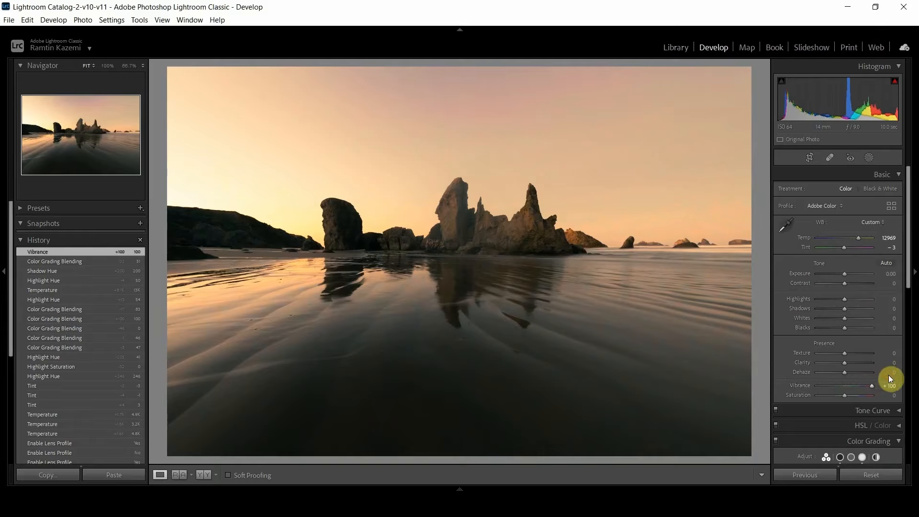
pyautogui.click(460, 94)
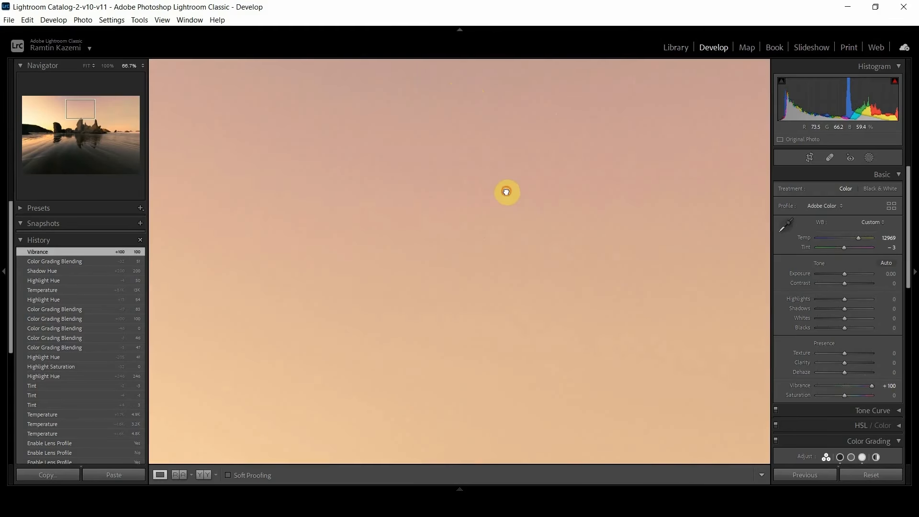
pyautogui.click(508, 191)
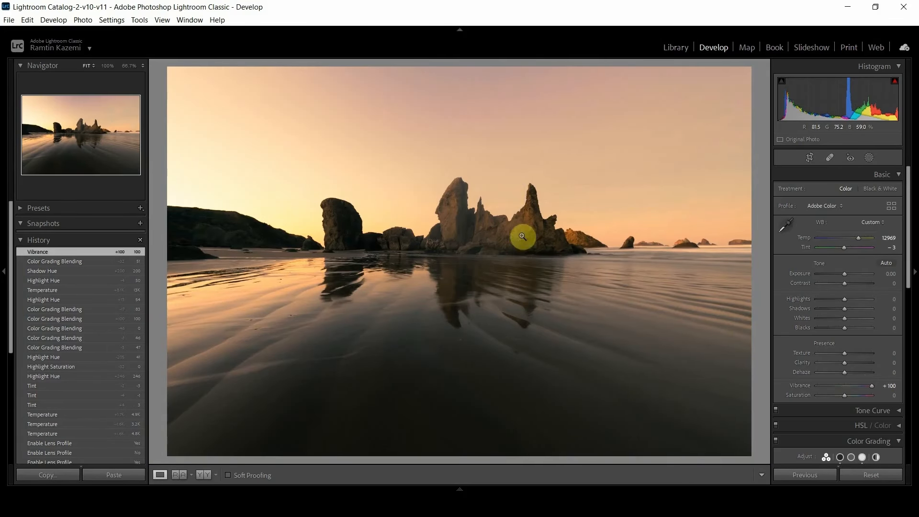
pyautogui.doubleClick(808, 386)
# Try the saturation at +61 and inspect the rocks near the horizon up close.
pyautogui.moveTo(845, 395)
pyautogui.mouseDown()
pyautogui.moveTo(885, 391)
pyautogui.moveTo(854, 395)
pyautogui.moveTo(873, 396)
pyautogui.moveTo(861, 397)
pyautogui.mouseUp()
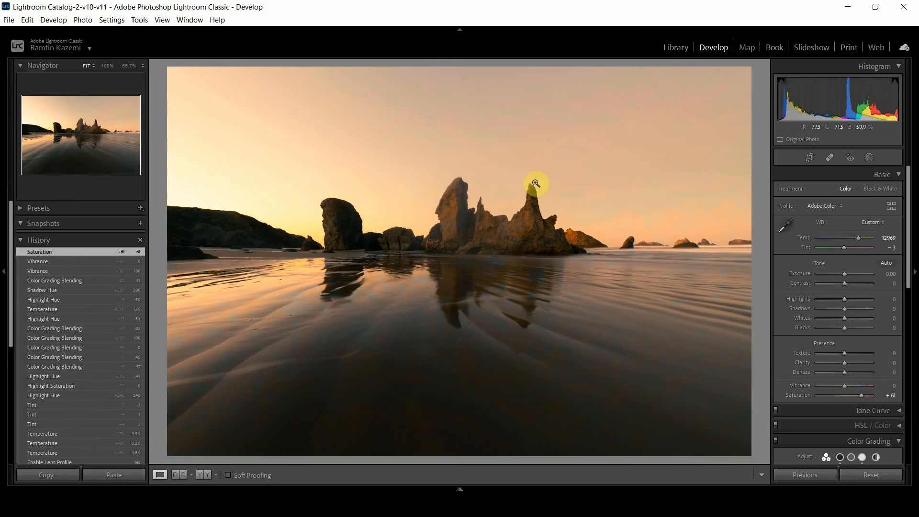
pyautogui.click(592, 240)
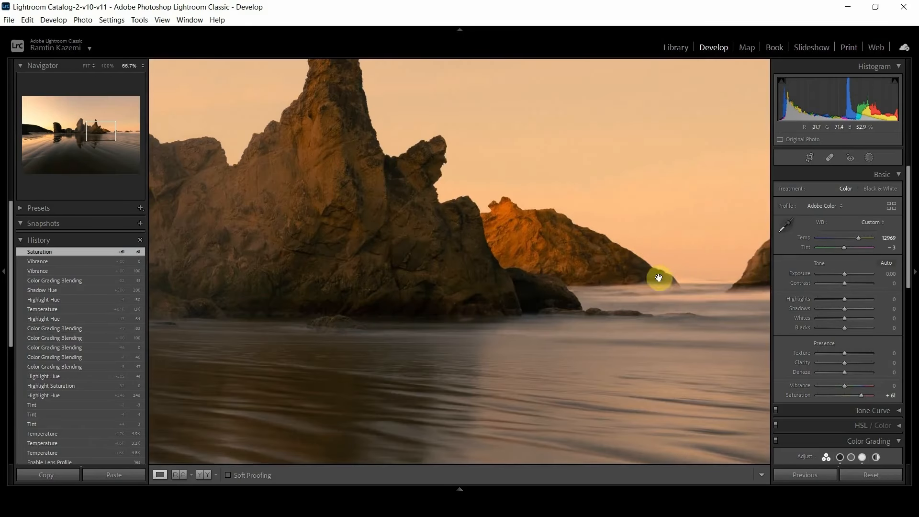
pyautogui.moveTo(597, 259); pyautogui.dragTo(426, 217)
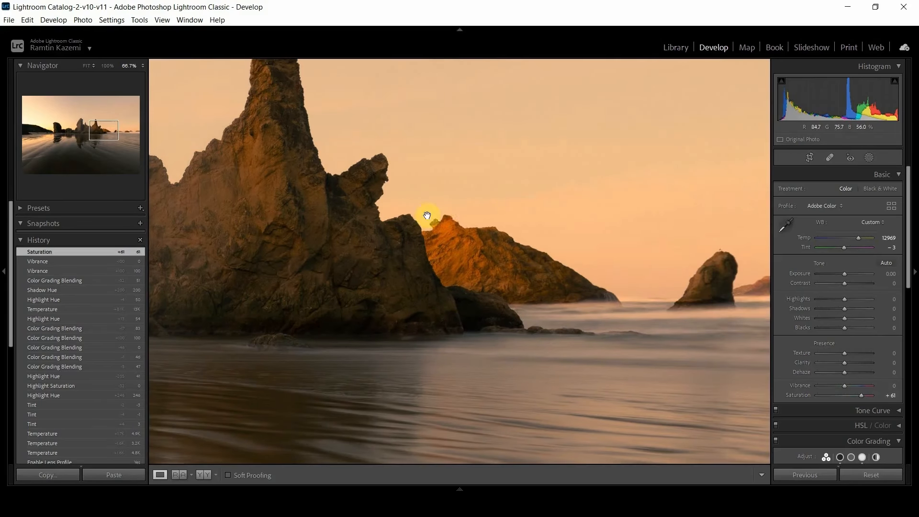
pyautogui.click(484, 246)
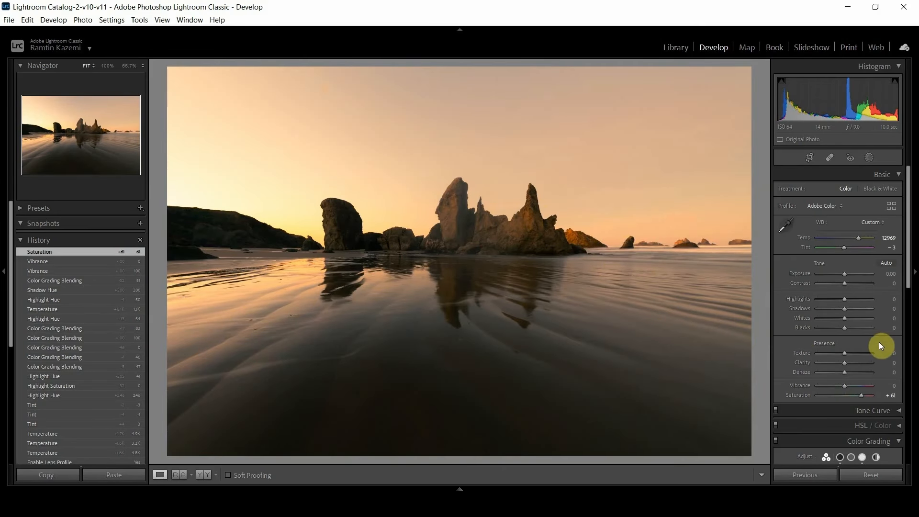
# Compare the edit with the original and set the saturation to +42 and the vibrance to +39.
pyautogui.press('\\')
pyautogui.press('\\')
pyautogui.moveTo(857, 398); pyautogui.dragTo(855, 387)
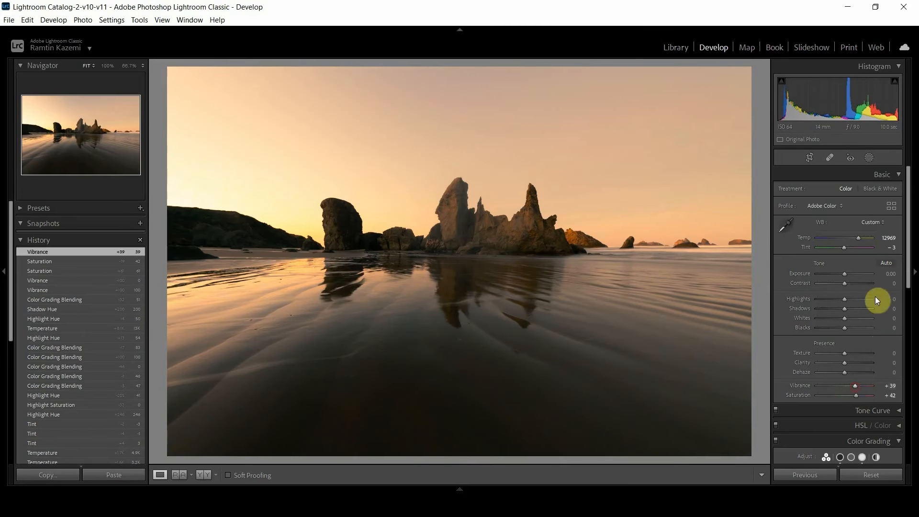
# Set the white balance to a temperature of 8205 and a tint of +5.
pyautogui.moveTo(858, 240); pyautogui.dragTo(851, 240)
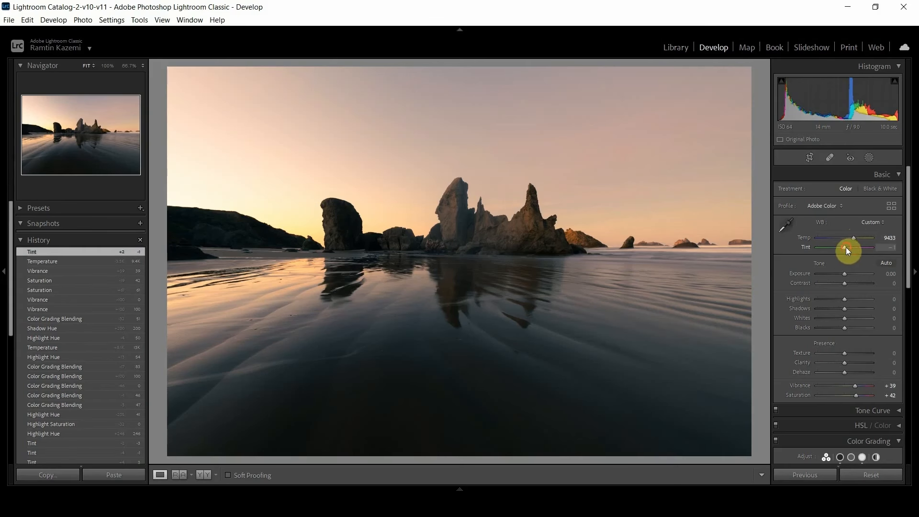
pyautogui.moveTo(846, 247); pyautogui.dragTo(846, 249)
pyautogui.moveTo(840, 249)
pyautogui.mouseDown()
pyautogui.moveTo(860, 240)
pyautogui.moveTo(851, 243)
pyautogui.mouseUp()
# Set the Color Grading blending to 86 and the white balance temperature to 8381.
pyautogui.moveTo(906, 270); pyautogui.dragTo(908, 377)
pyautogui.moveTo(845, 390); pyautogui.dragTo(869, 386)
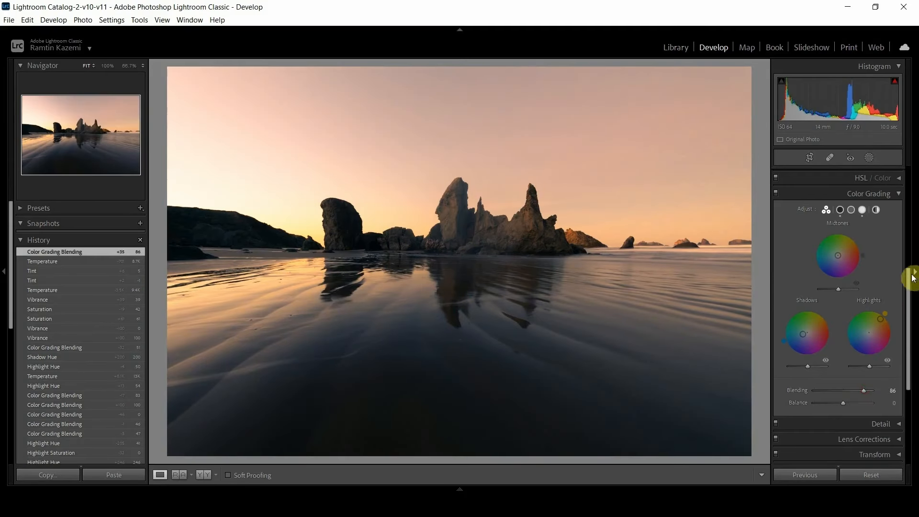
pyautogui.moveTo(910, 277); pyautogui.dragTo(908, 182)
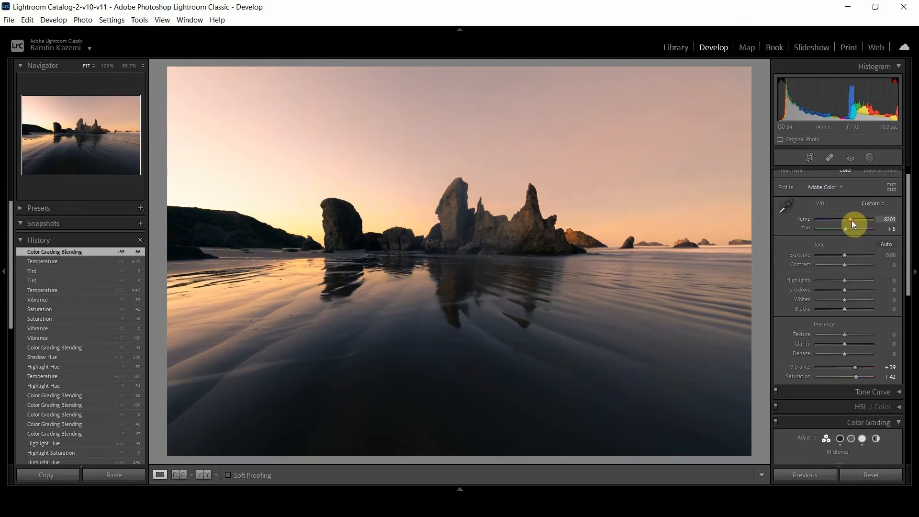
pyautogui.moveTo(853, 221); pyautogui.dragTo(852, 220)
# Fine-tune the Basic colour settings to vibrance +68, tint -5 and saturation +77.
pyautogui.moveTo(855, 367); pyautogui.dragTo(863, 366)
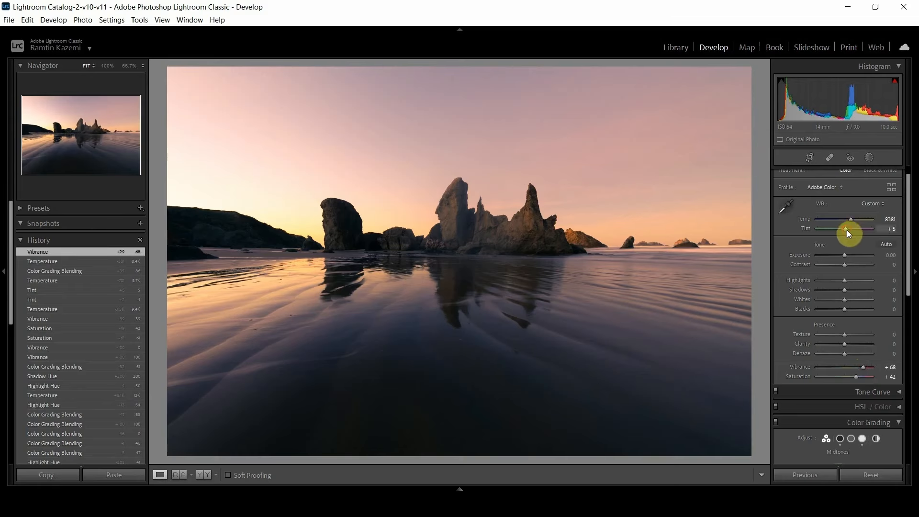
pyautogui.moveTo(847, 231); pyautogui.dragTo(845, 230)
pyautogui.click(865, 376)
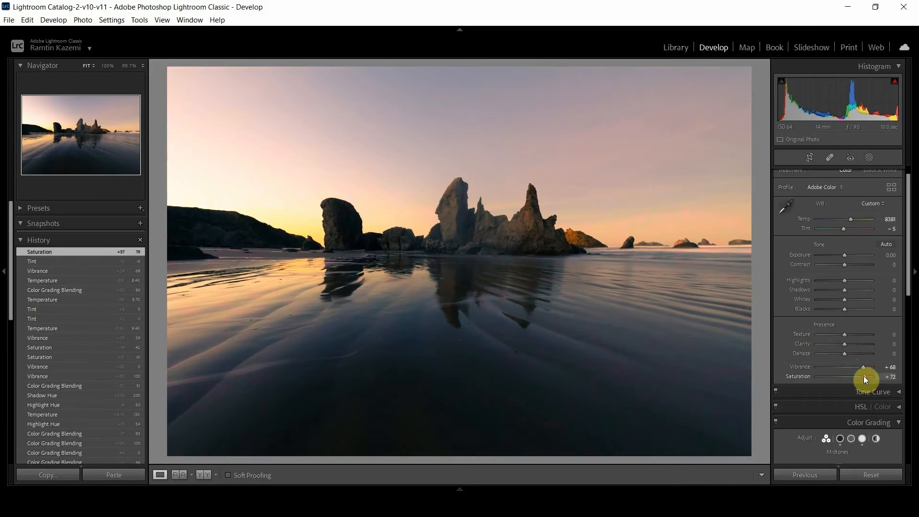
pyautogui.moveTo(865, 376); pyautogui.dragTo(866, 377)
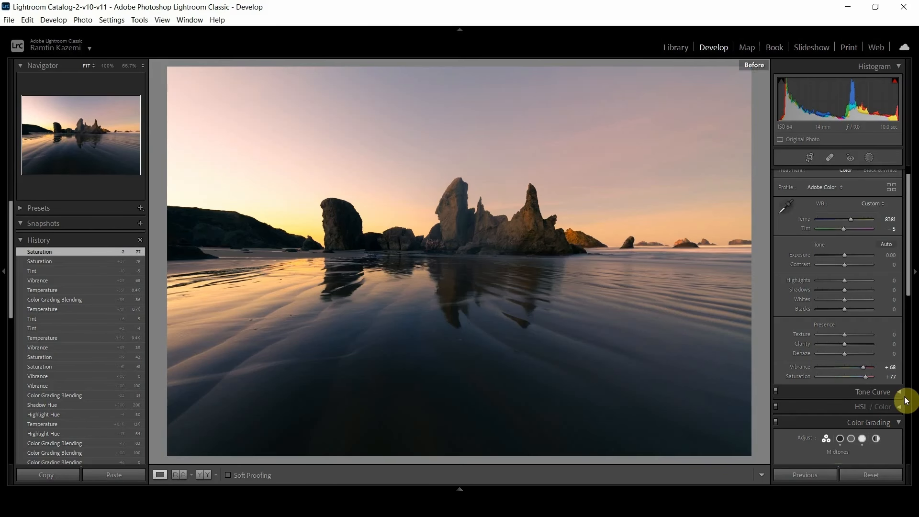
# Compare the edited photo repeatedly with its original version.
pyautogui.press('\\')
pyautogui.press('\\')
pyautogui.press('\\')
pyautogui.press('\\')
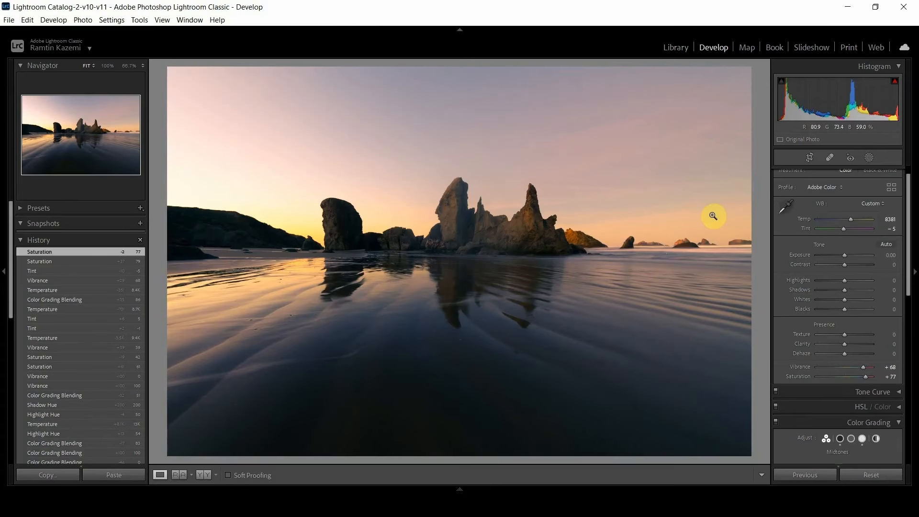
pyautogui.press('\\')
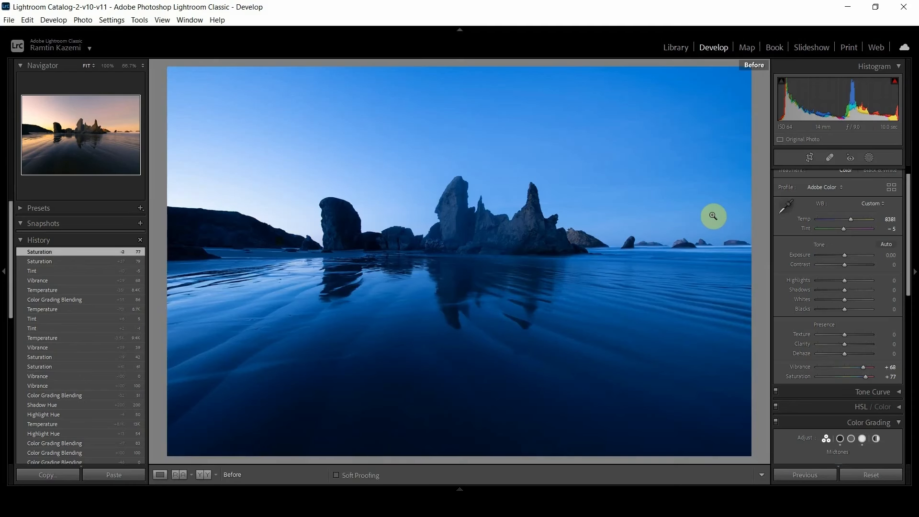
pyautogui.press('\\')
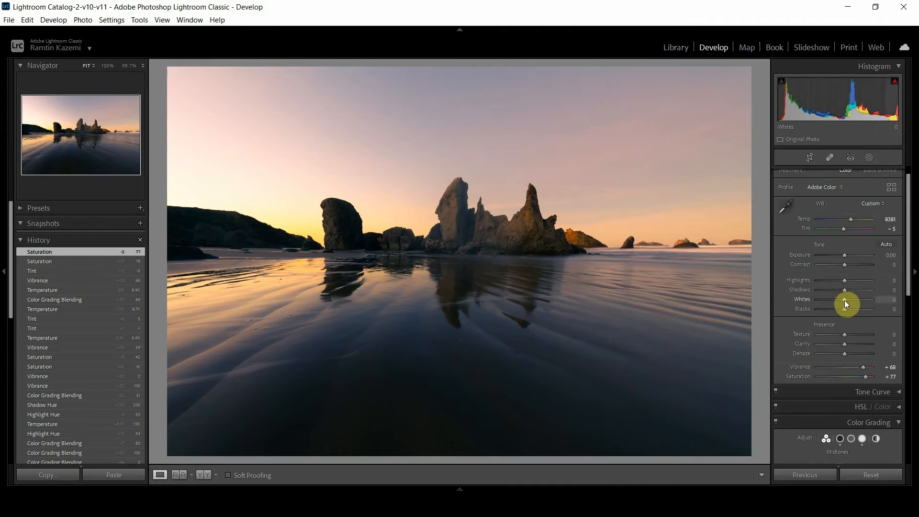
# Set the highlights to -53 and the shadows to +30, checking the hillside up close with the shadows at +100.
pyautogui.moveTo(842, 279); pyautogui.dragTo(857, 297)
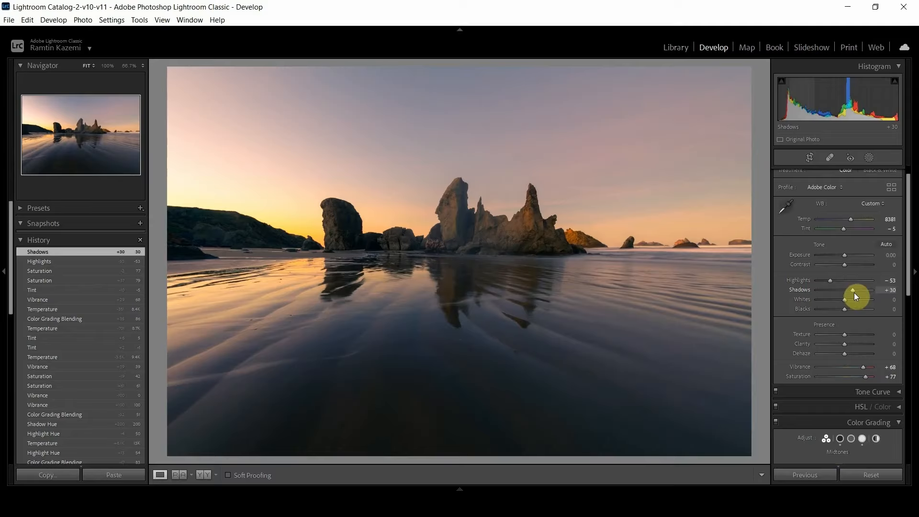
pyautogui.moveTo(854, 292); pyautogui.dragTo(909, 287)
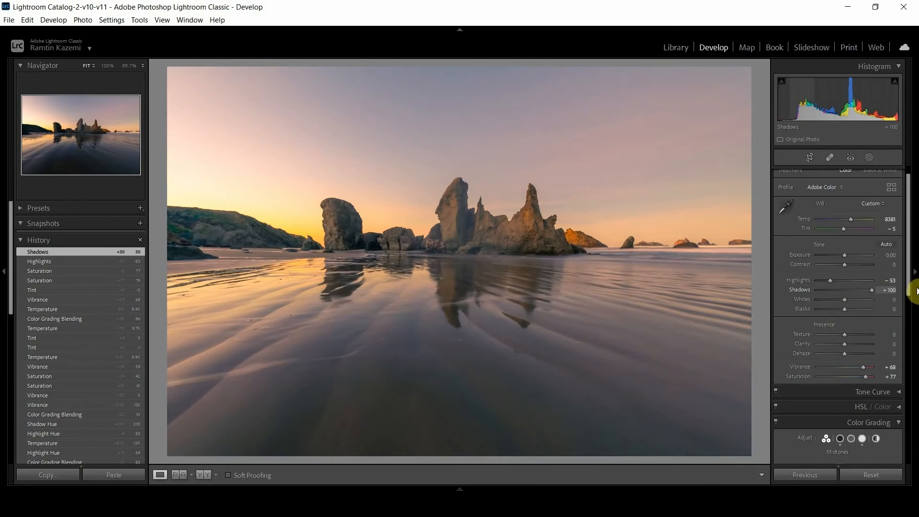
pyautogui.click(171, 236)
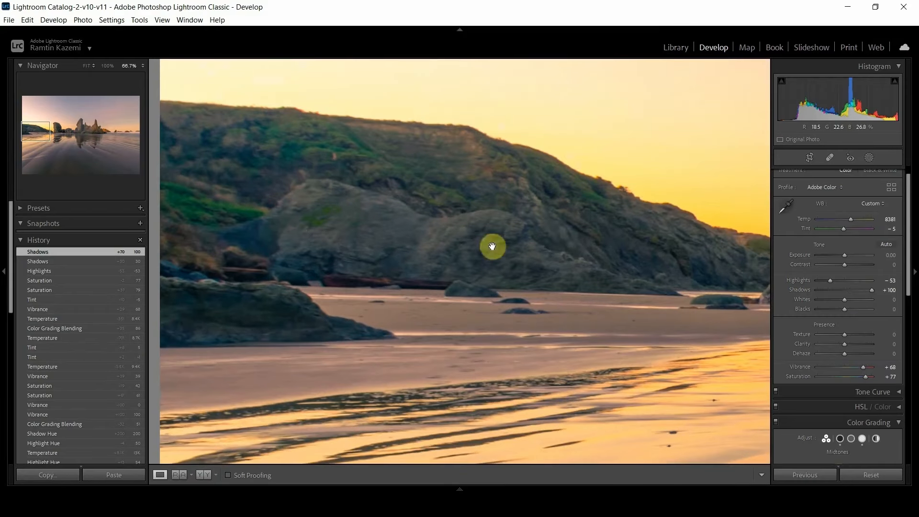
pyautogui.click(563, 240)
pyautogui.moveTo(869, 291); pyautogui.dragTo(861, 294)
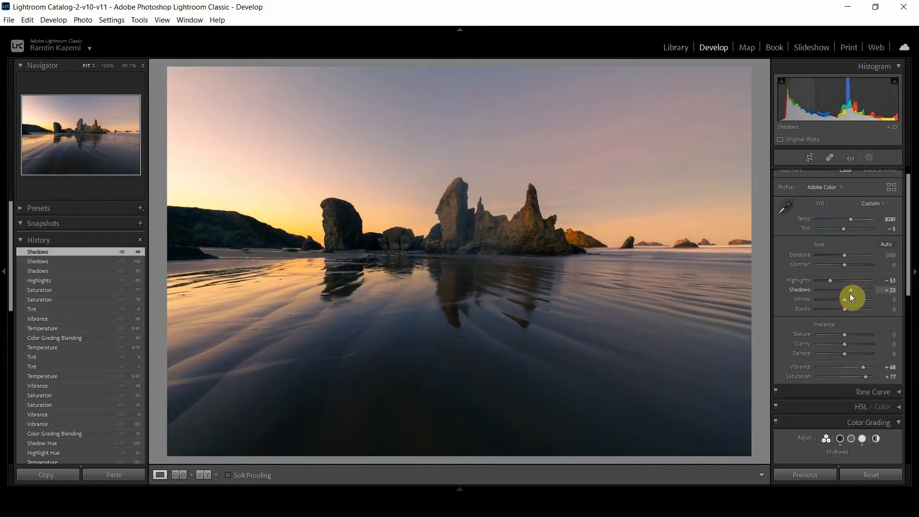
pyautogui.moveTo(851, 296); pyautogui.dragTo(853, 295)
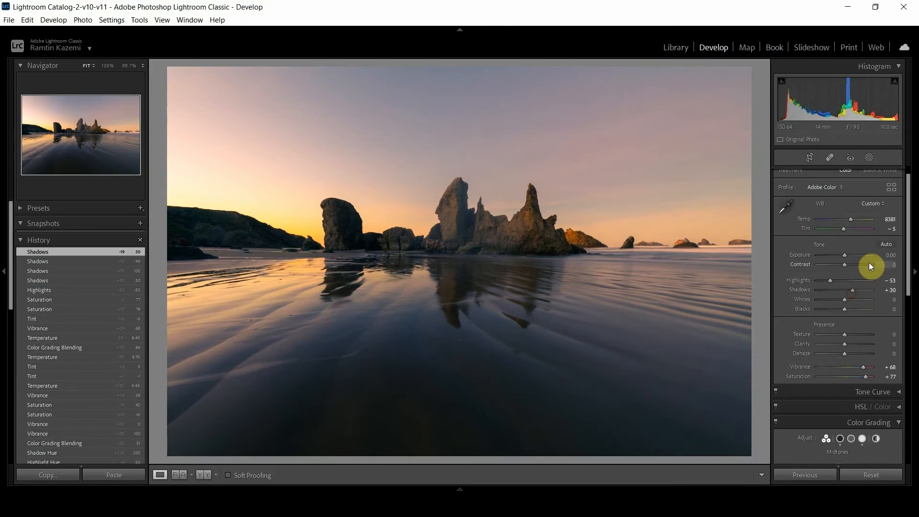
# Create a new mask that selects the sky and hide its color overlay.
pyautogui.moveTo(910, 228); pyautogui.dragTo(909, 199)
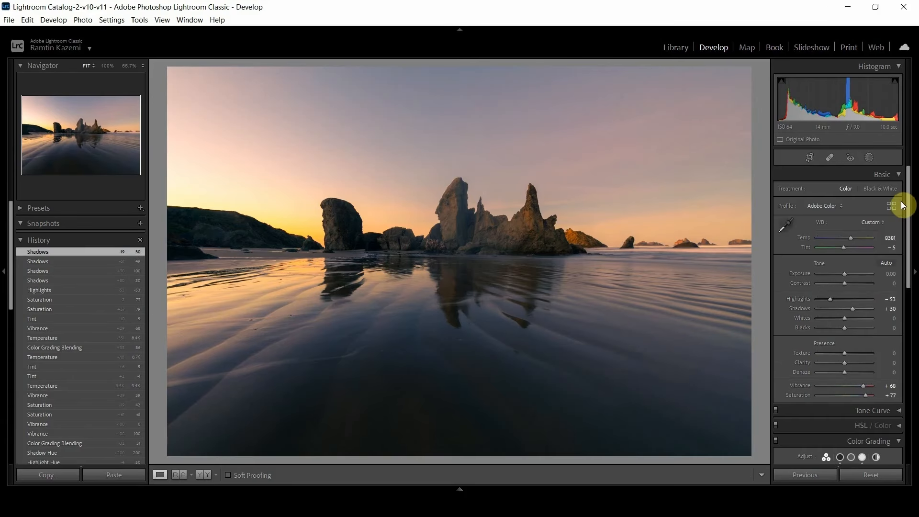
pyautogui.click(867, 159)
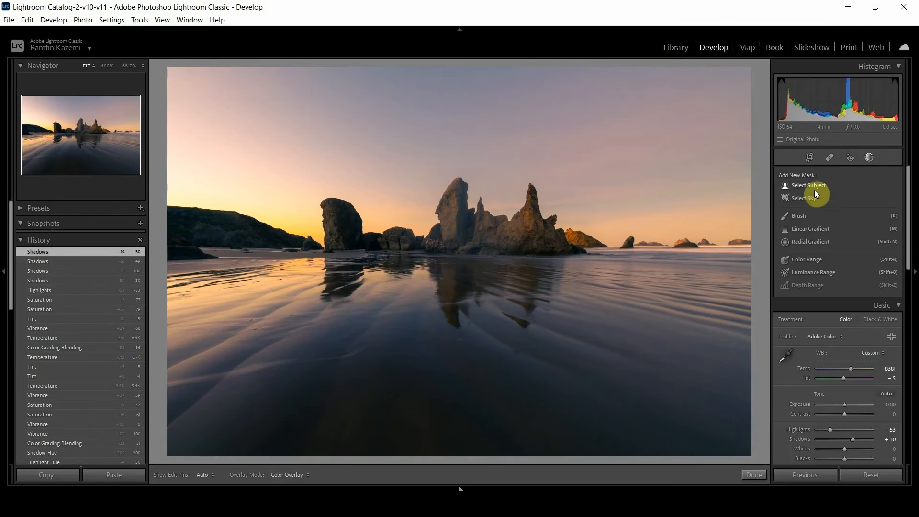
pyautogui.click(812, 199)
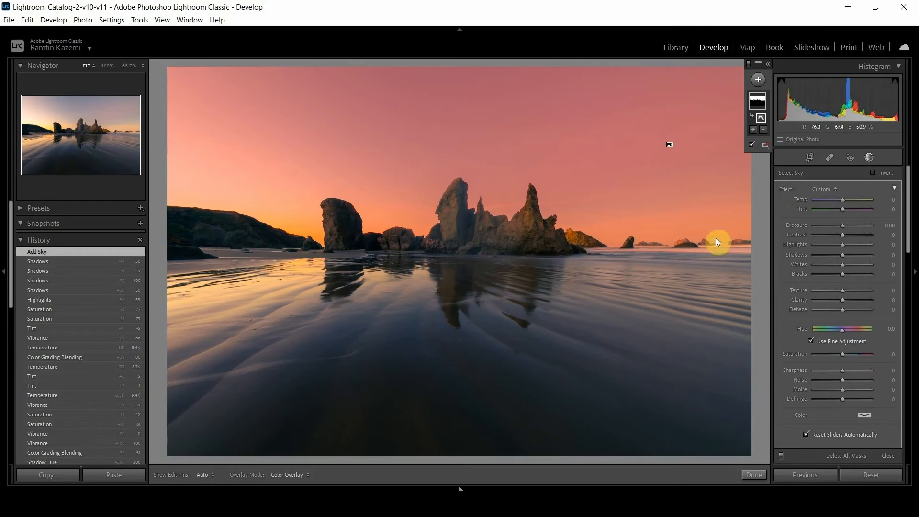
pyautogui.click(750, 145)
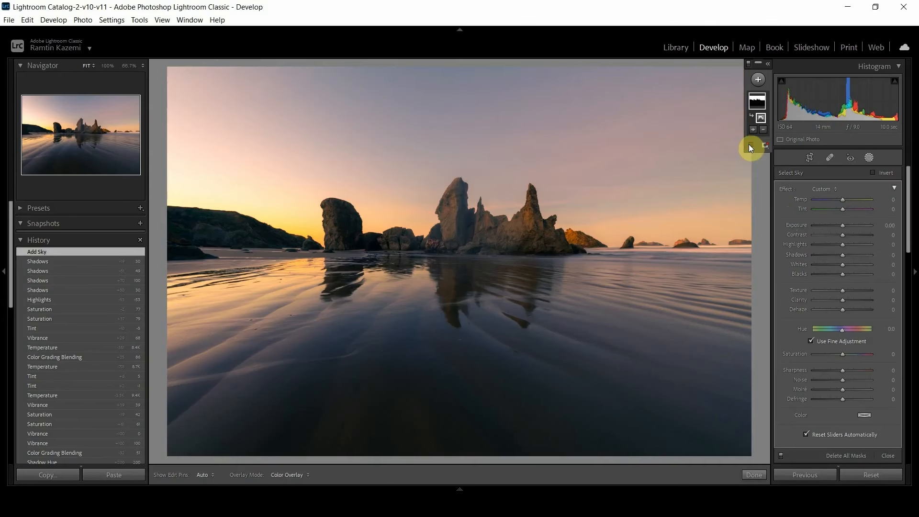
pyautogui.click(749, 145)
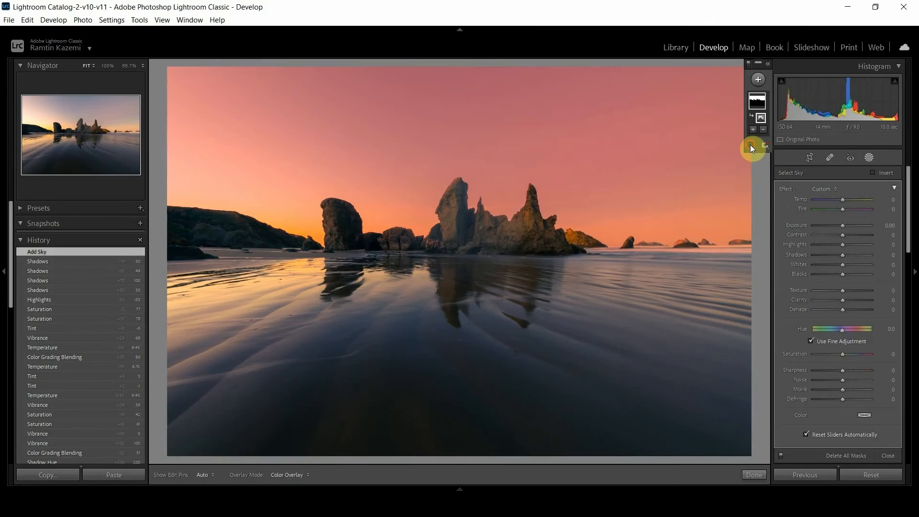
pyautogui.click(750, 145)
pyautogui.click(750, 145)
pyautogui.click(749, 144)
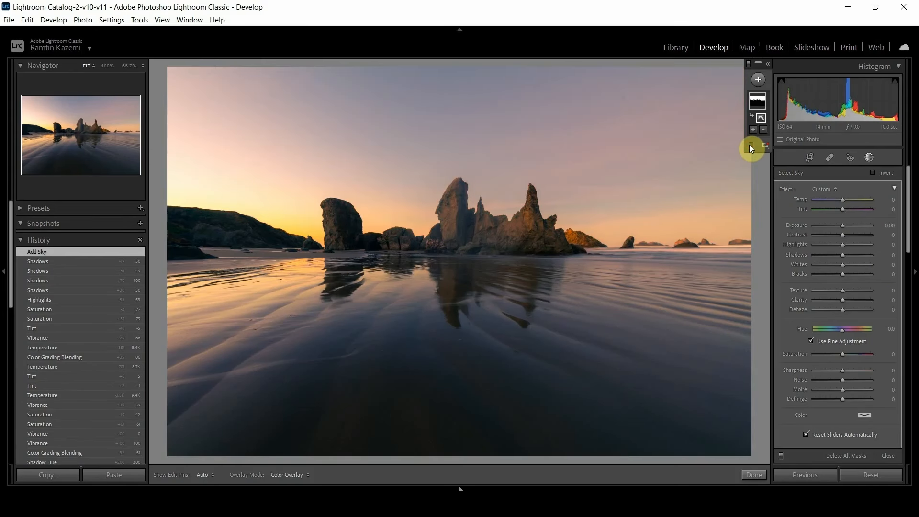
pyautogui.click(749, 144)
pyautogui.click(750, 146)
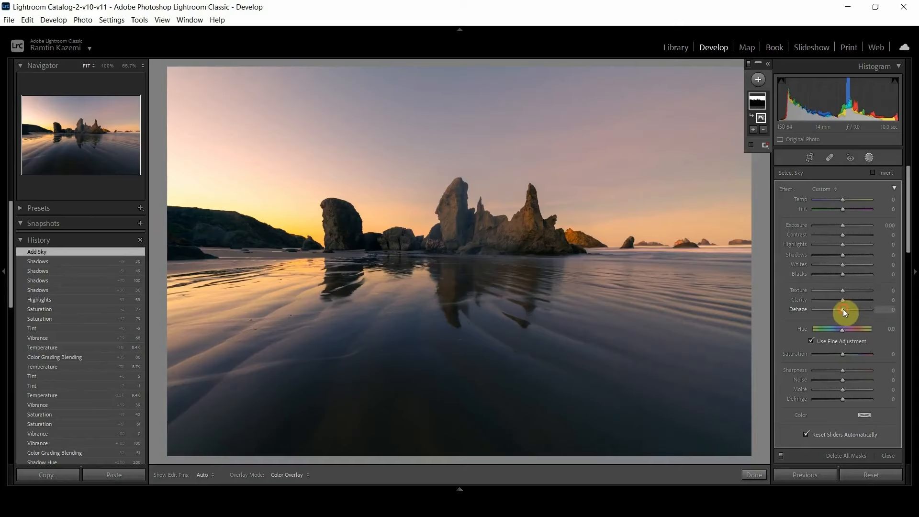
# Set the sky mask's dehaze to 50 and temperature to 53, and the Basic vibrance to +44 and saturation to +33.
pyautogui.moveTo(844, 310)
pyautogui.mouseDown()
pyautogui.moveTo(866, 312)
pyautogui.moveTo(859, 306)
pyautogui.mouseUp()
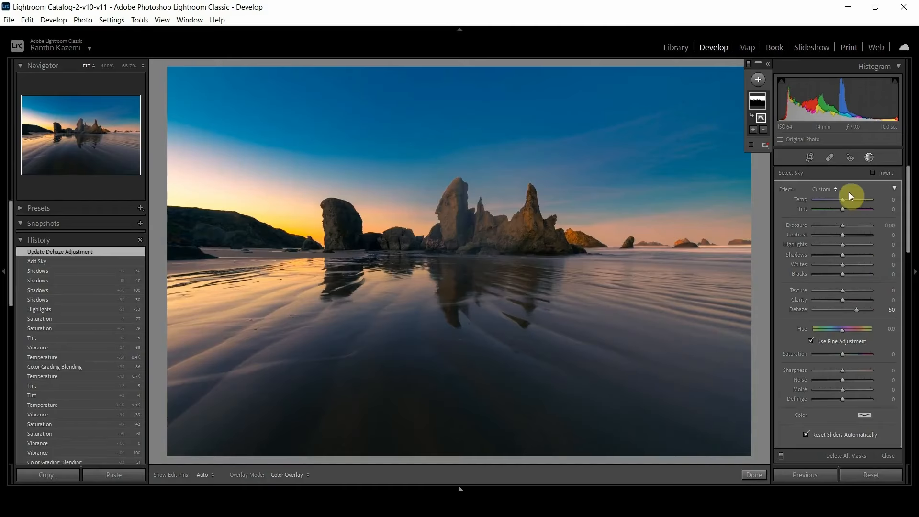
pyautogui.moveTo(843, 199); pyautogui.dragTo(853, 200)
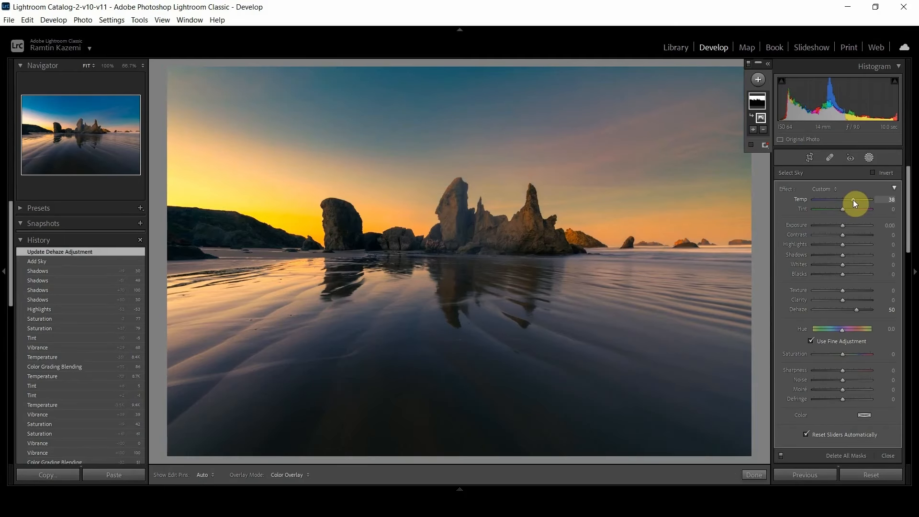
pyautogui.moveTo(853, 199); pyautogui.dragTo(857, 199)
pyautogui.moveTo(908, 232); pyautogui.dragTo(858, 340)
pyautogui.click(908, 251)
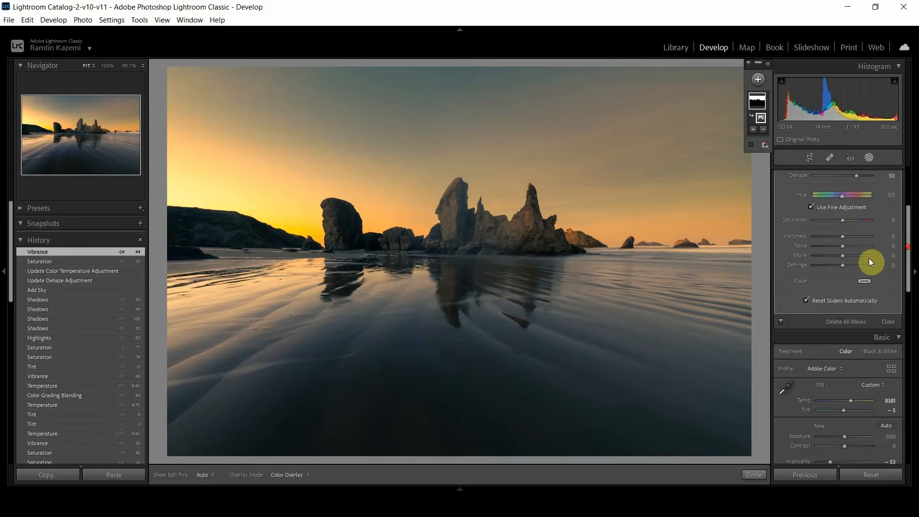
# Set the sky mask's tint to 14 and its temperature to 26.
pyautogui.scroll(3, 862, 253)
pyautogui.moveTo(842, 208); pyautogui.dragTo(846, 208)
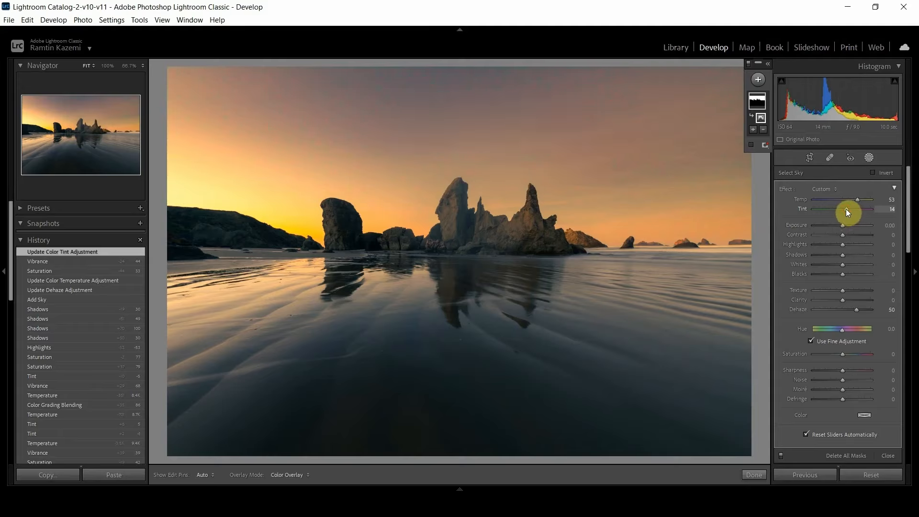
pyautogui.moveTo(846, 208); pyautogui.dragTo(845, 208)
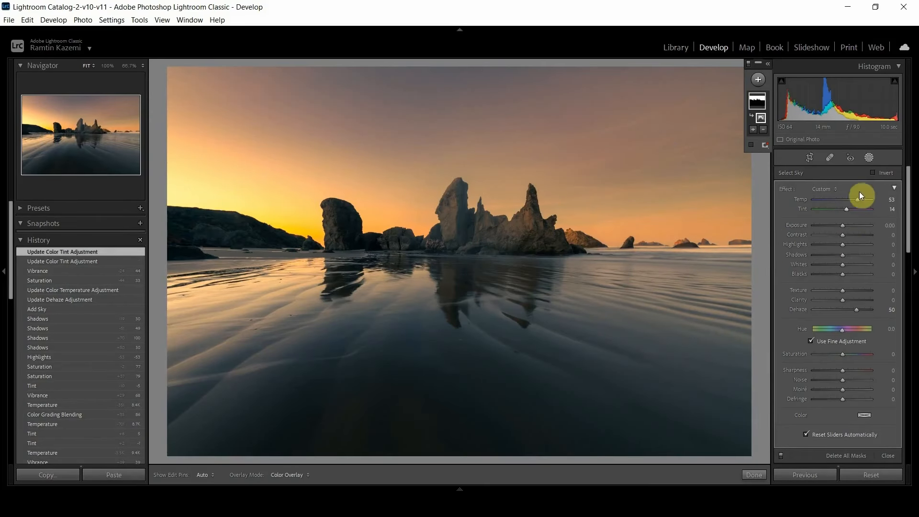
pyautogui.moveTo(858, 199); pyautogui.dragTo(850, 199)
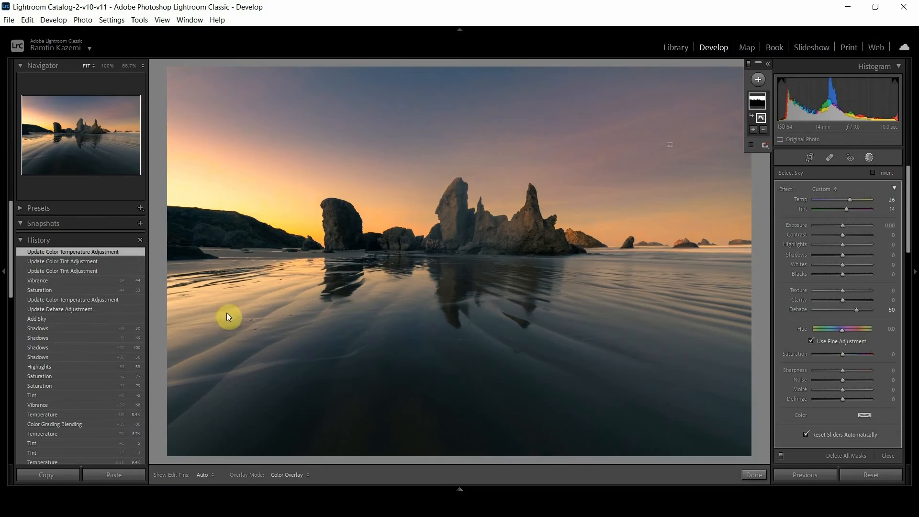
# Set the sky mask's clarity to 58.
pyautogui.scroll(-3, 865, 361)
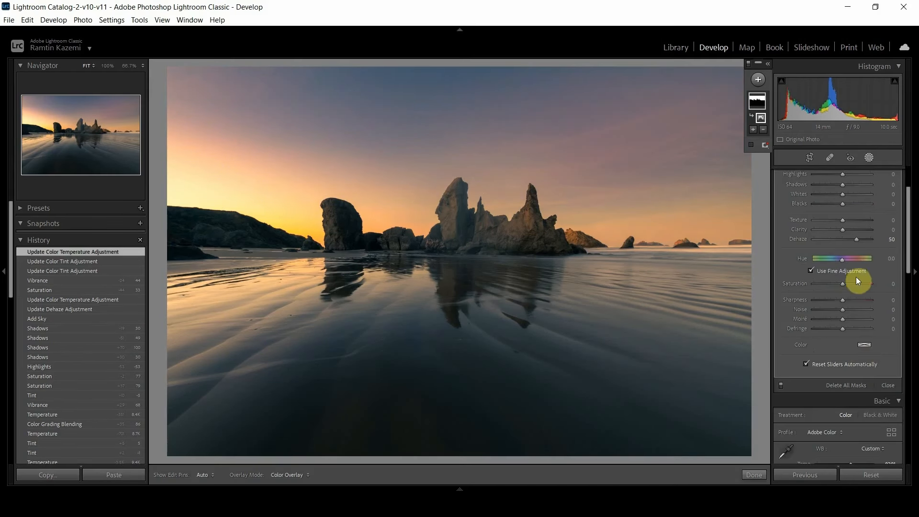
pyautogui.scroll(3, 856, 277)
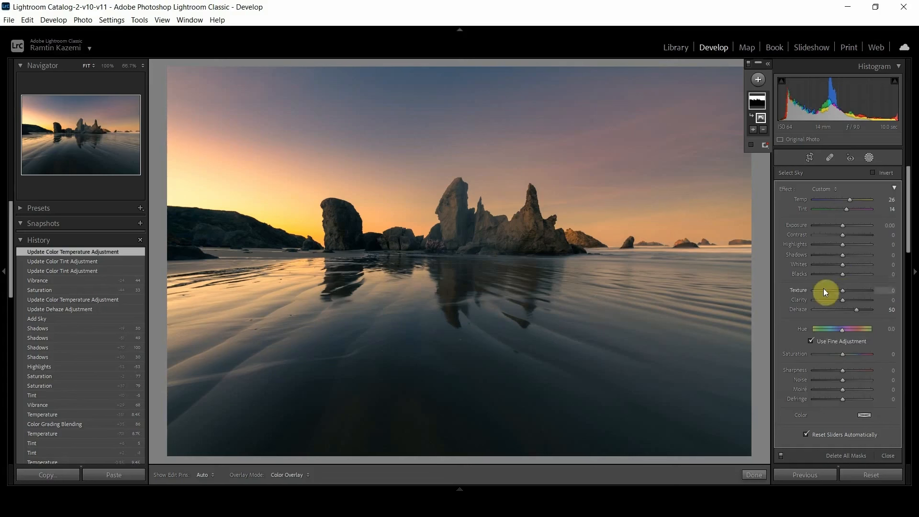
pyautogui.click(865, 301)
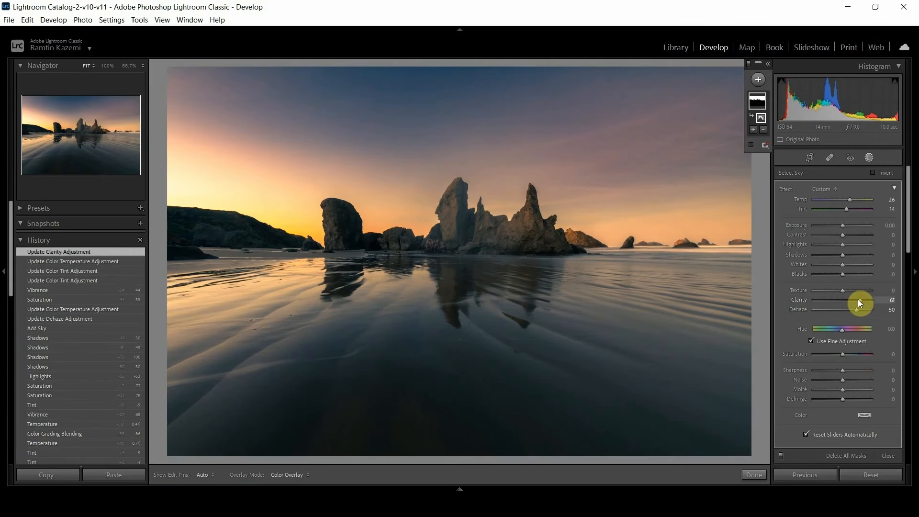
pyautogui.click(857, 299)
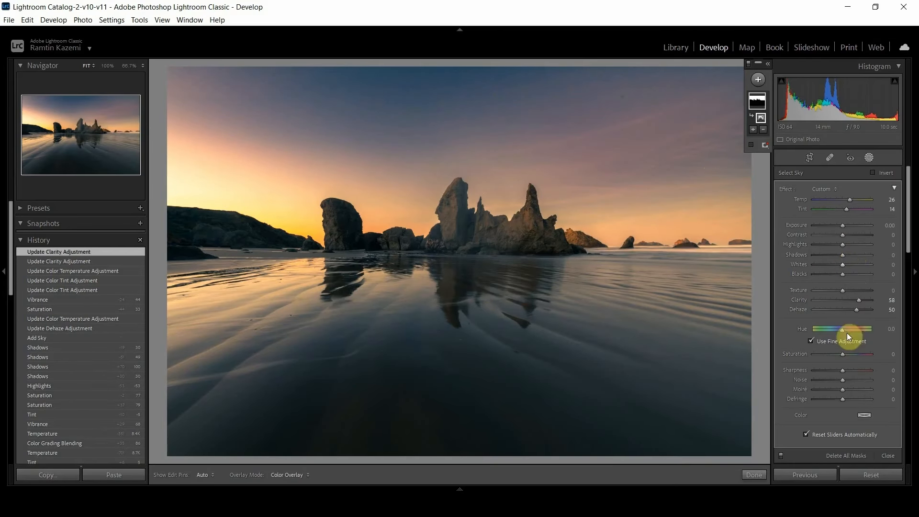
# Set the sky mask's noise reduction to 60 and finish the masking.
pyautogui.moveTo(846, 376); pyautogui.dragTo(849, 379)
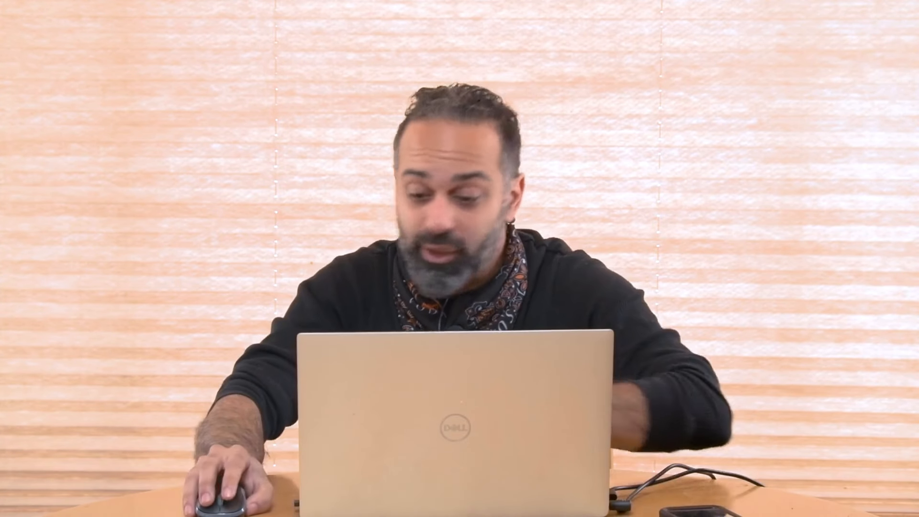
pyautogui.doubleClick(857, 380)
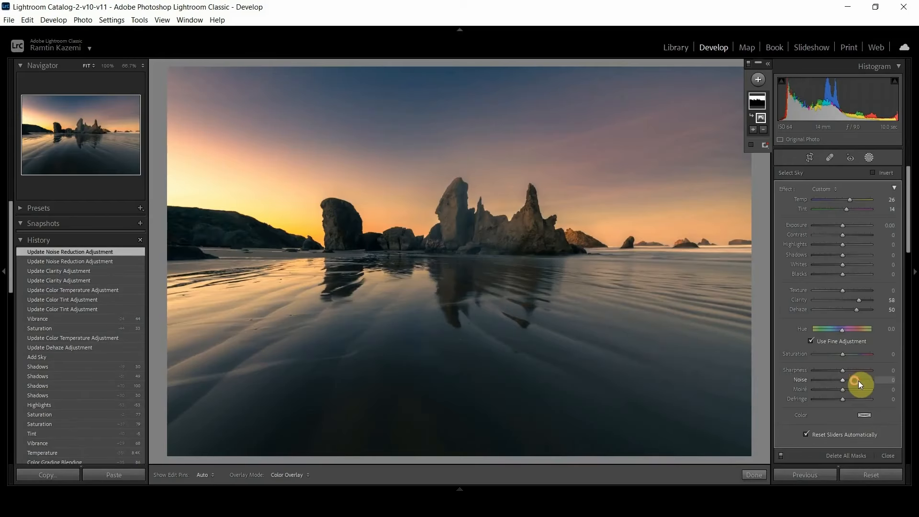
pyautogui.moveTo(859, 380); pyautogui.dragTo(862, 383)
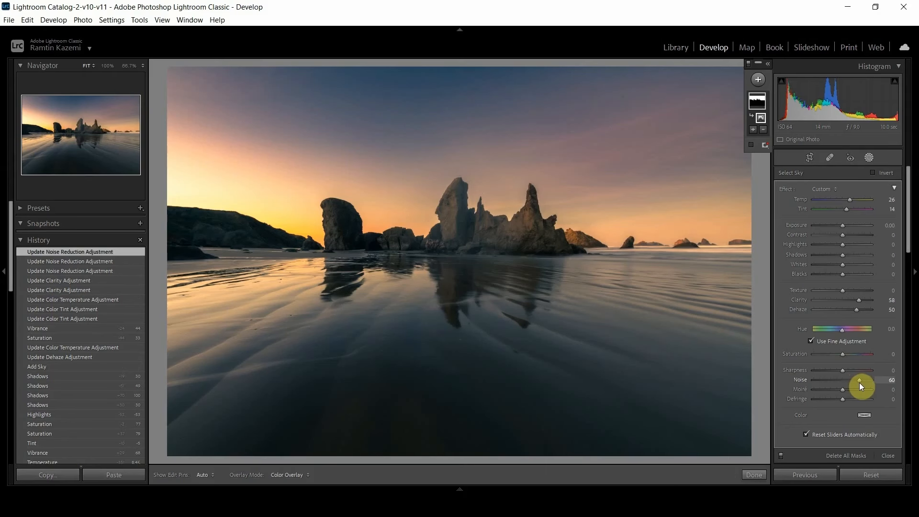
pyautogui.moveTo(859, 382); pyautogui.dragTo(858, 383)
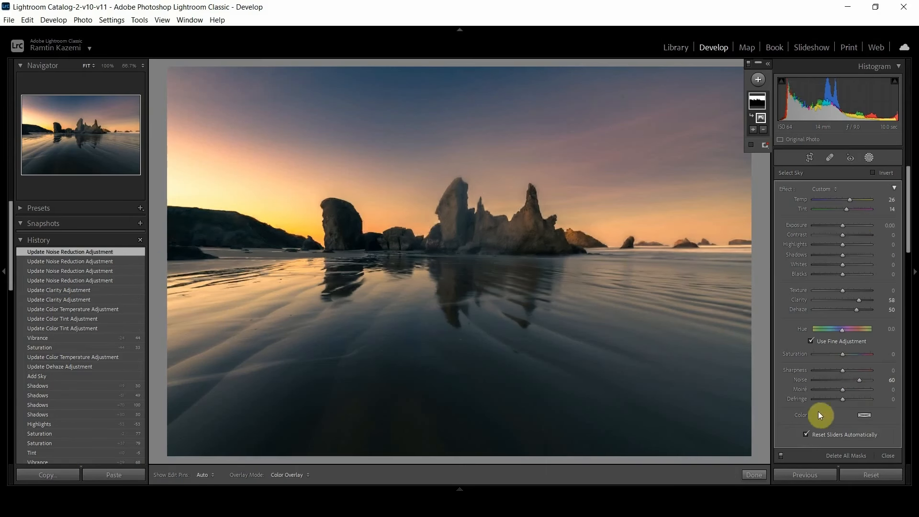
pyautogui.click(754, 475)
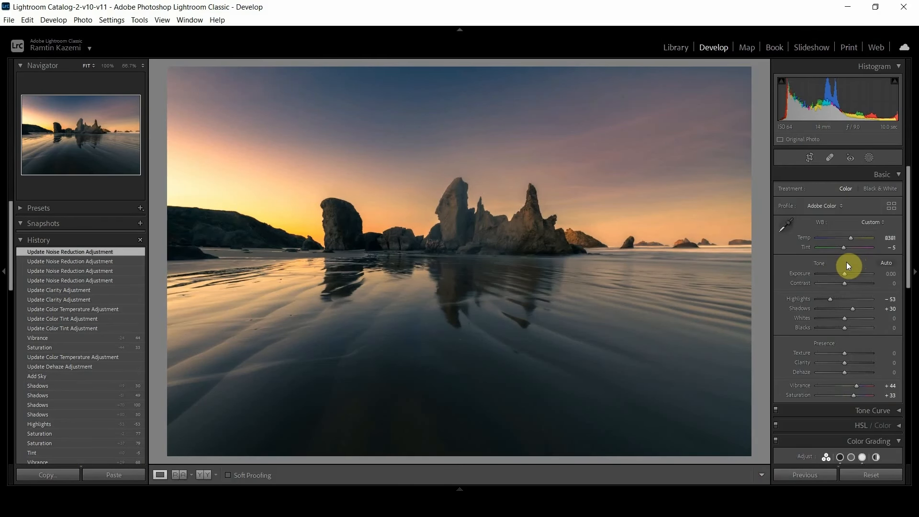
# Compare the photo with its original version and set the Basic vibrance to +60.
pyautogui.press('\\')
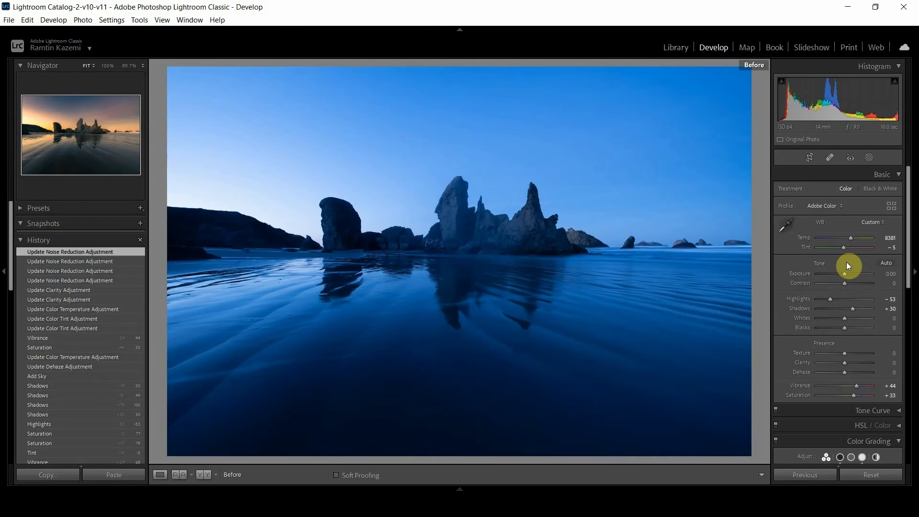
pyautogui.press('\\')
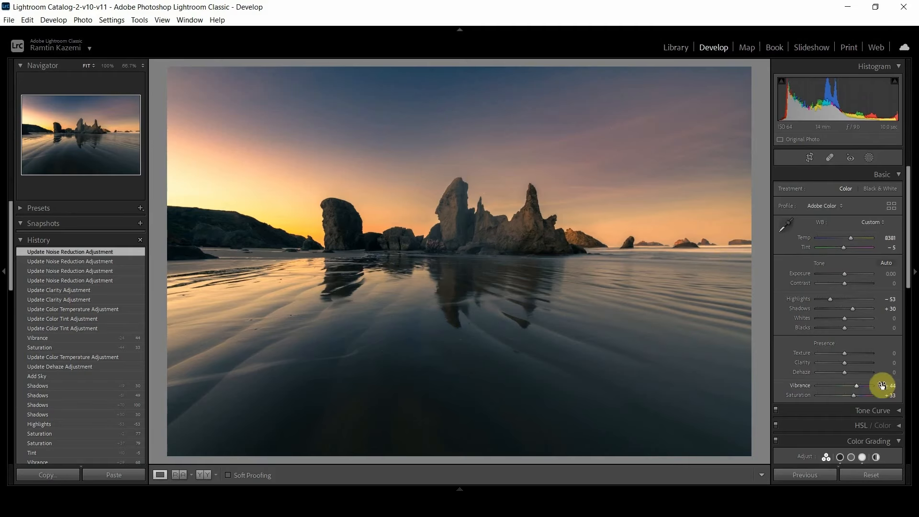
pyautogui.moveTo(857, 386); pyautogui.dragTo(860, 387)
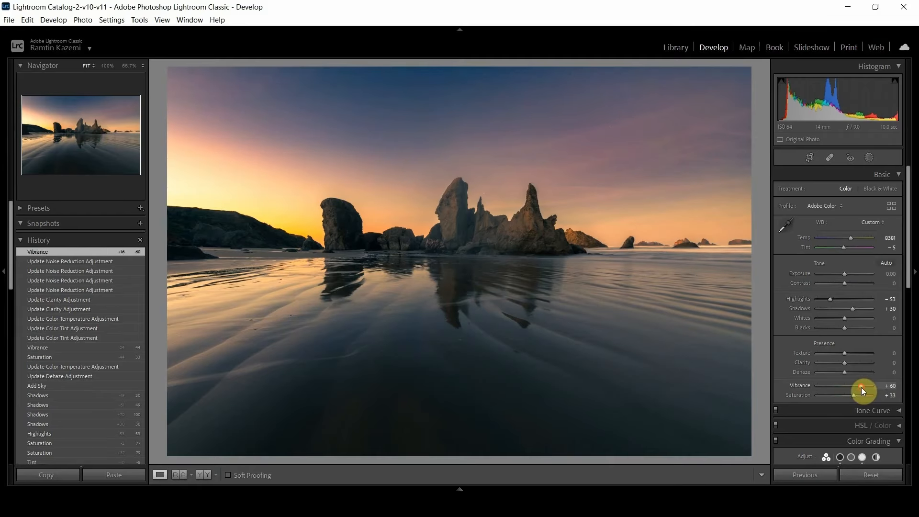
# Collapse the Color Grading, Basic and Calibration sections, briefly viewing the Detail settings along the way.
pyautogui.moveTo(909, 261); pyautogui.dragTo(911, 283)
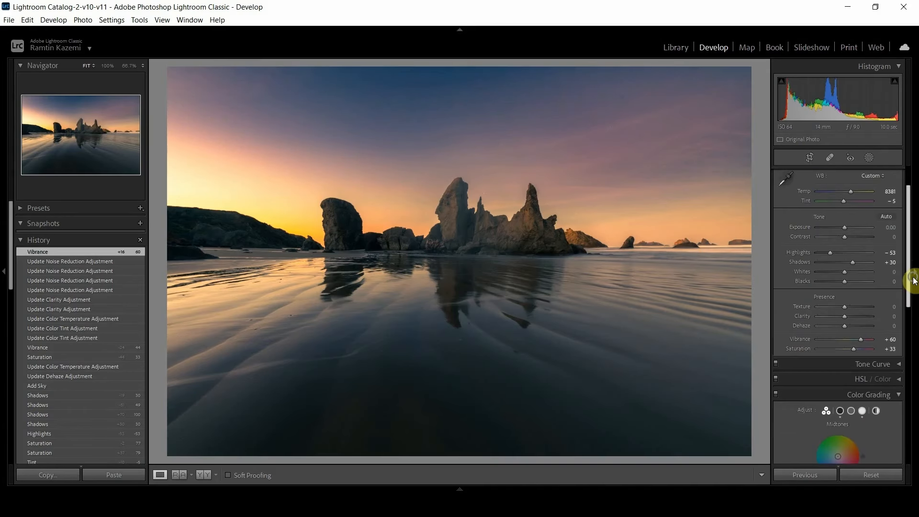
pyautogui.click(900, 395)
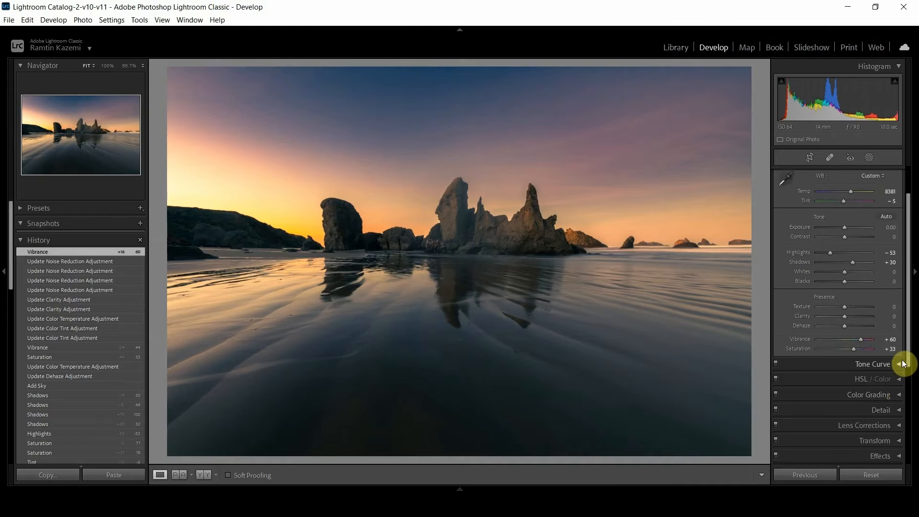
pyautogui.scroll(3, 895, 263)
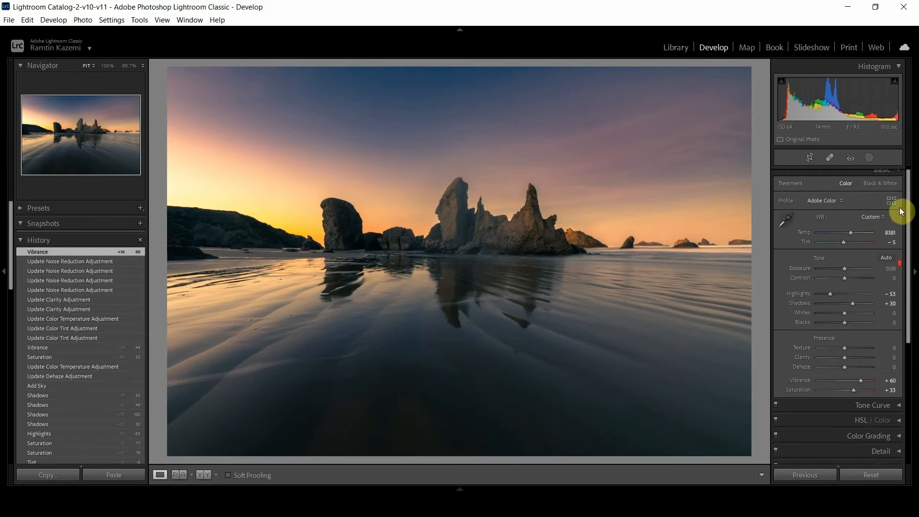
pyautogui.click(894, 174)
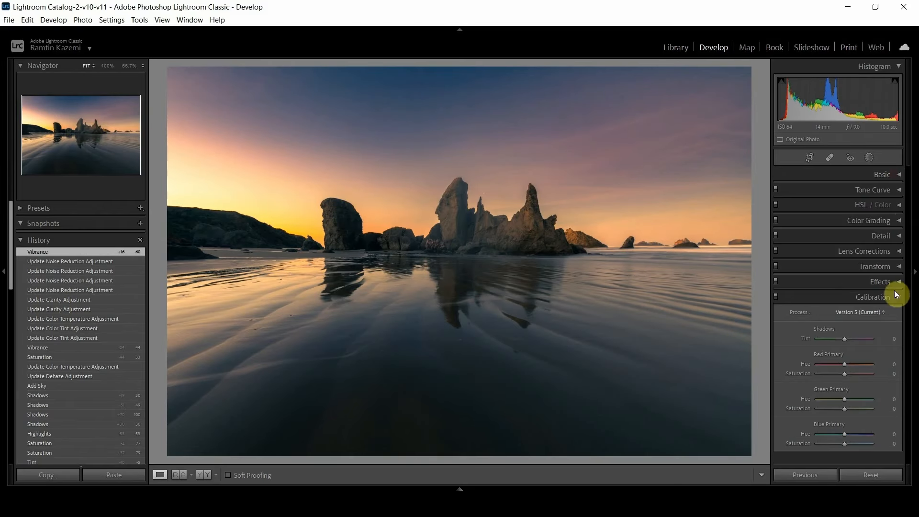
pyautogui.click(895, 236)
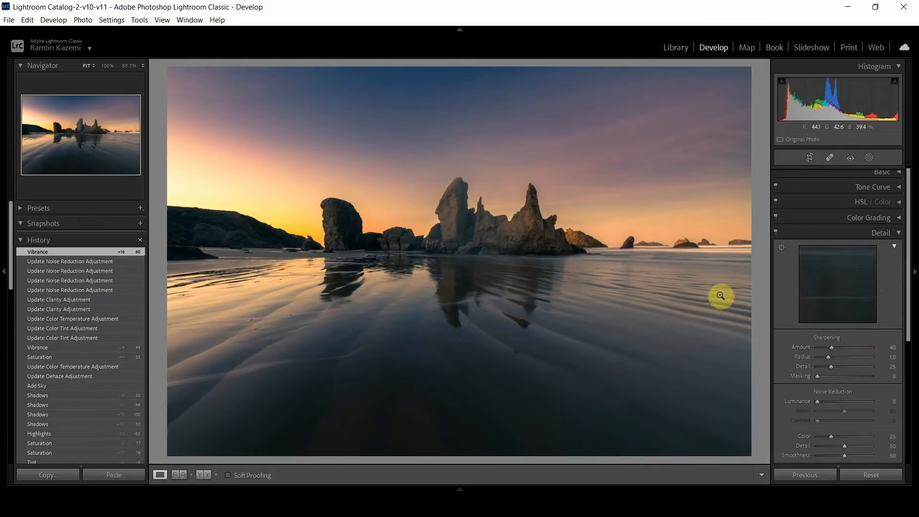
pyautogui.scroll(1, 909, 274)
pyautogui.click(898, 238)
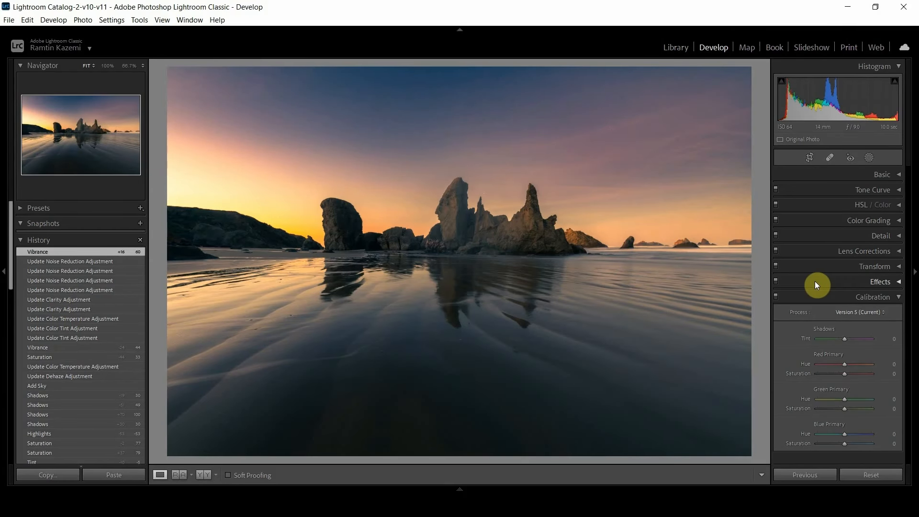
pyautogui.press('\\')
pyautogui.press('\\')
pyautogui.click(895, 298)
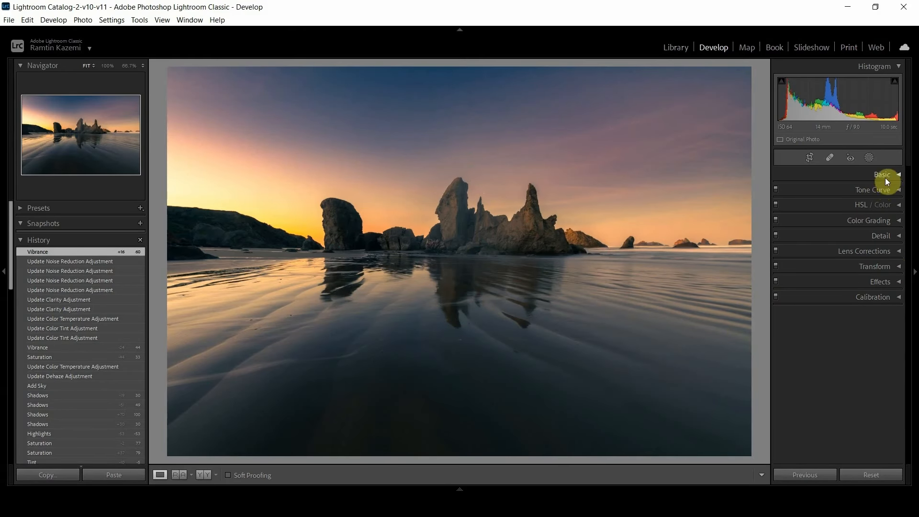
# Switch repeatedly between the original and the finished sunset edit to compare them.
pyautogui.press('\\')
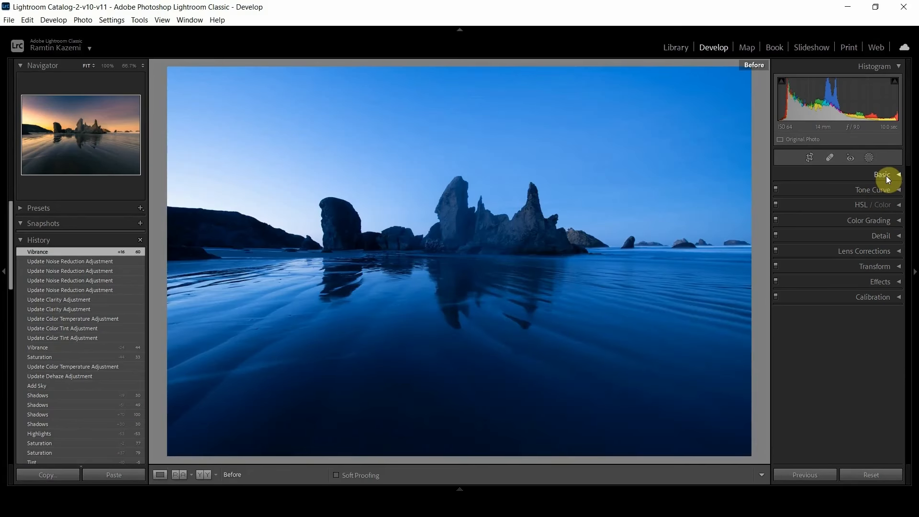
pyautogui.press('\\')
pyautogui.press('\\')
pyautogui.press('\\')
pyautogui.press('\\')
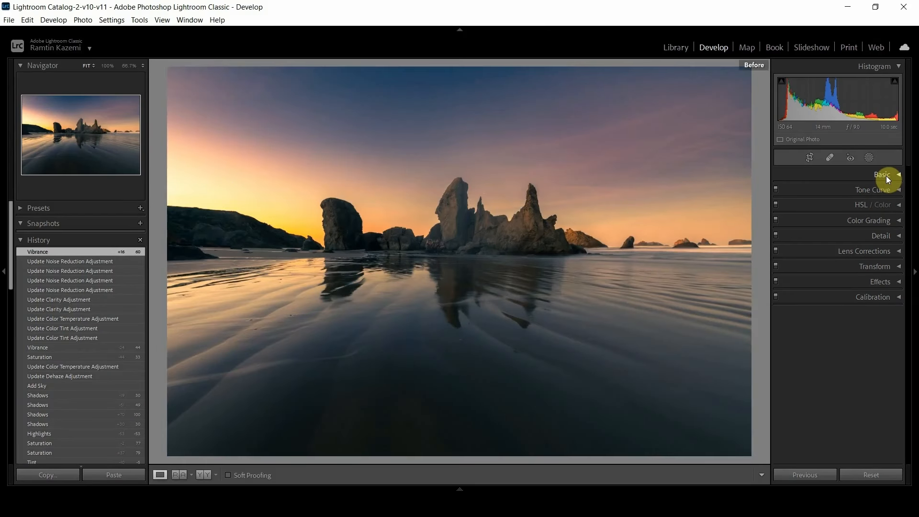
pyautogui.press('\\')
pyautogui.press('\\')
pyautogui.press('\\')
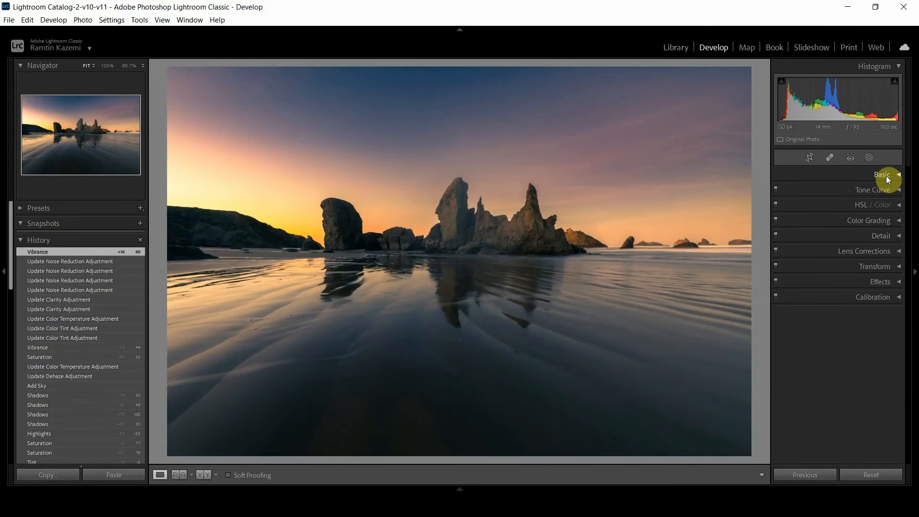